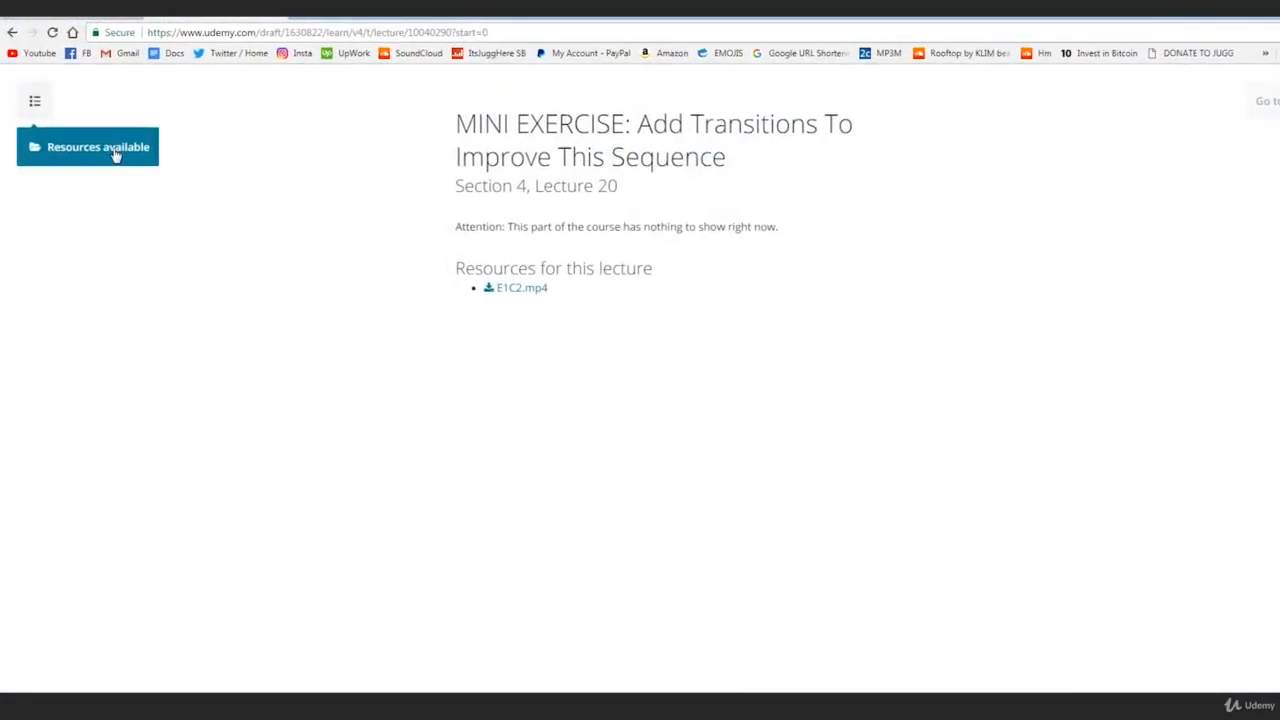
- Show the exercise lecture's available resources and scrub through the E1C2.mp4 clip in the Transitions sequence back to its start
click(114, 154)
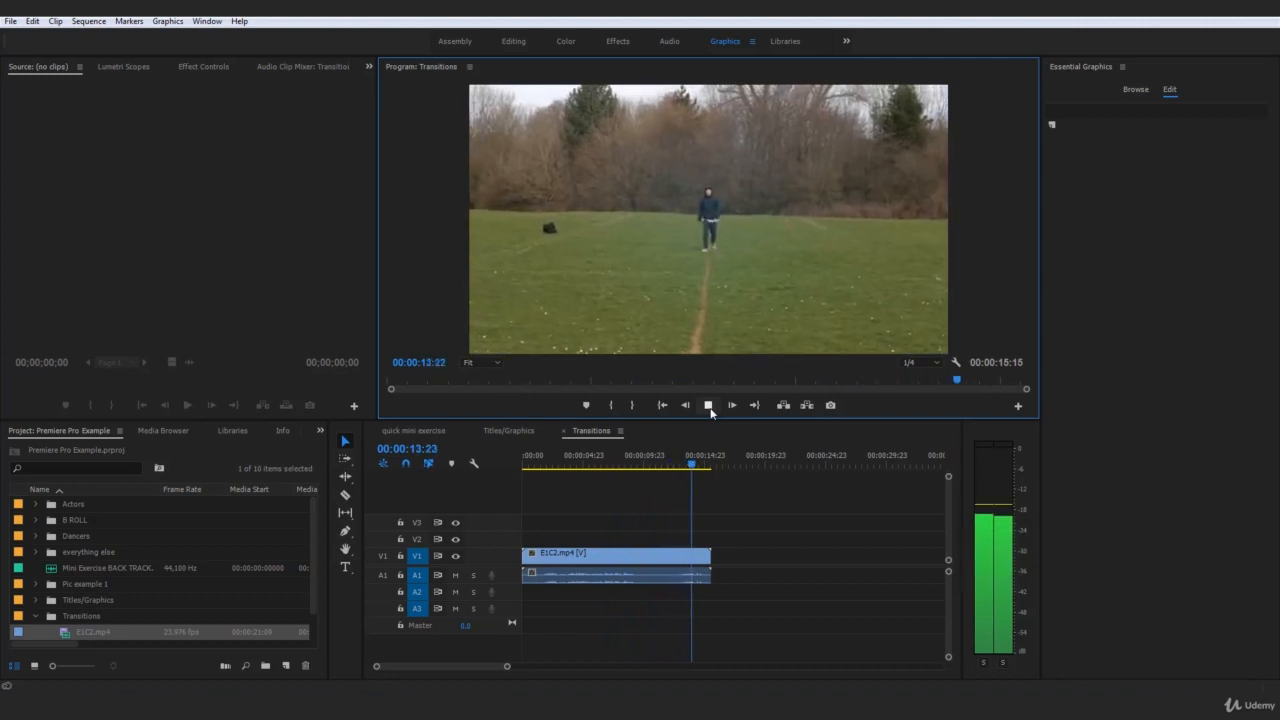
drag(726, 458, 558, 472)
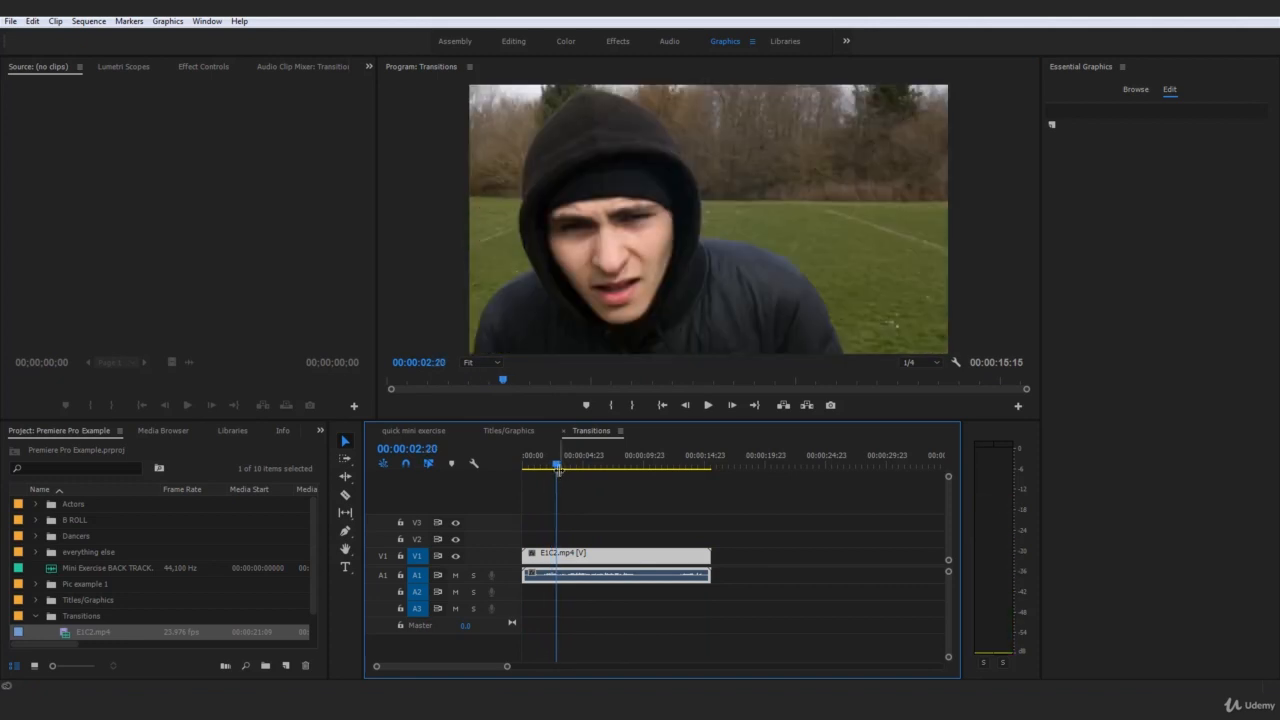
drag(557, 462, 512, 486)
click(592, 488)
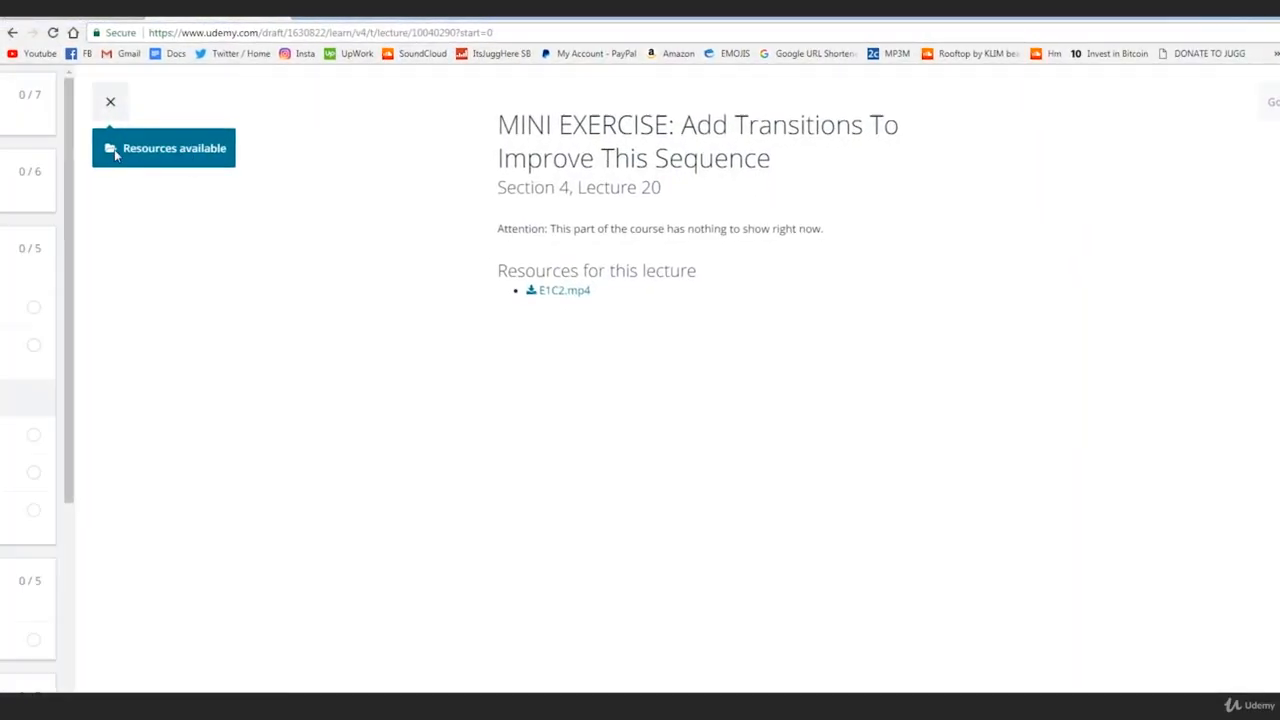
click(114, 149)
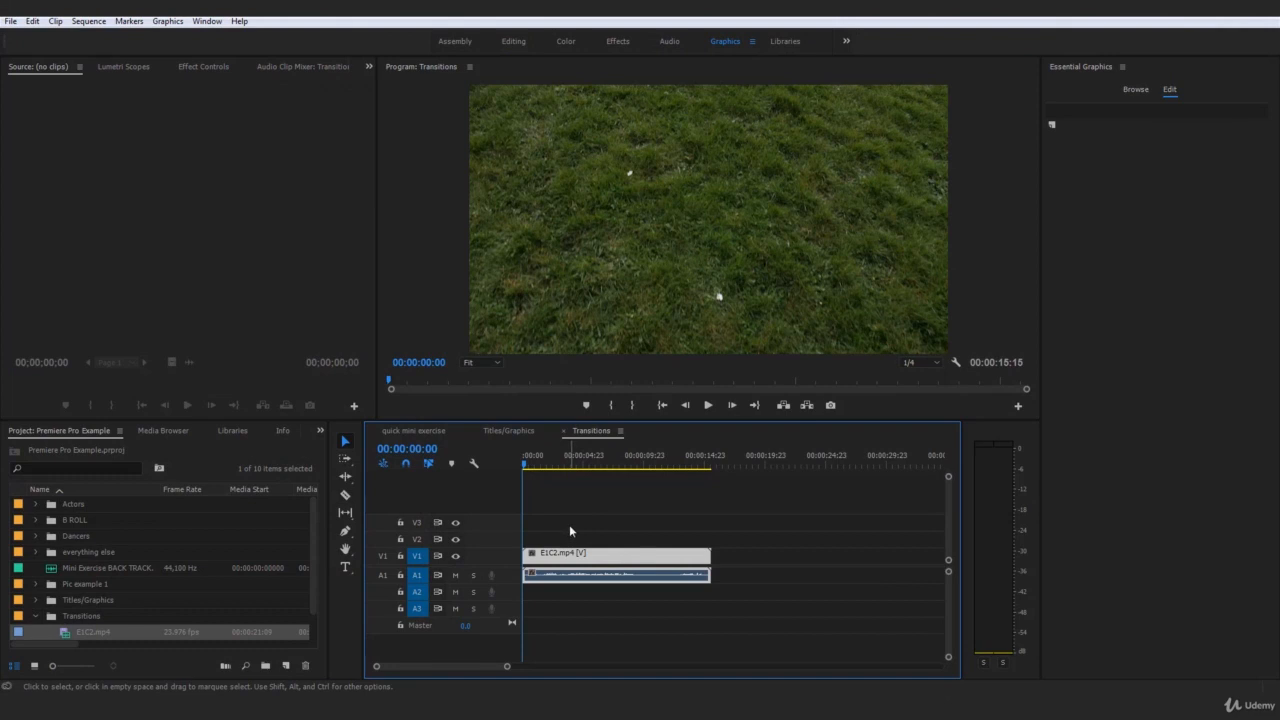
- Play the Transitions sequence from the start and stop just after the first shot change
click(711, 409)
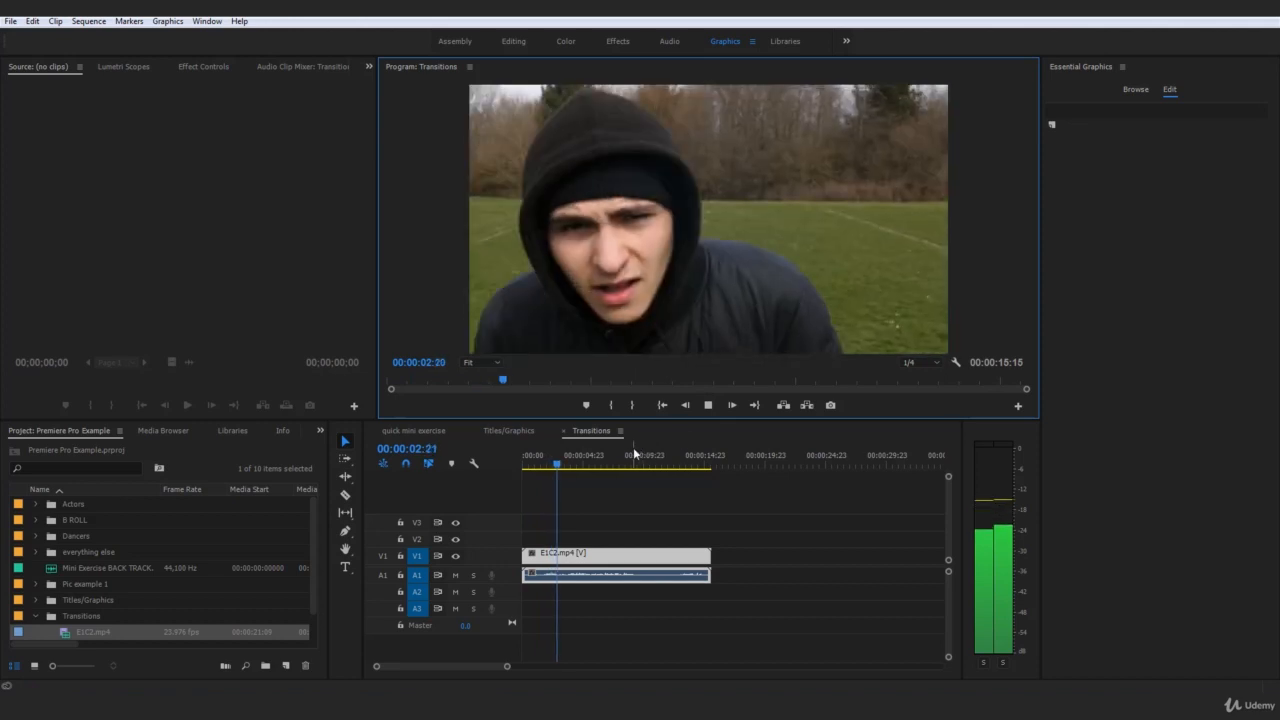
click(557, 471)
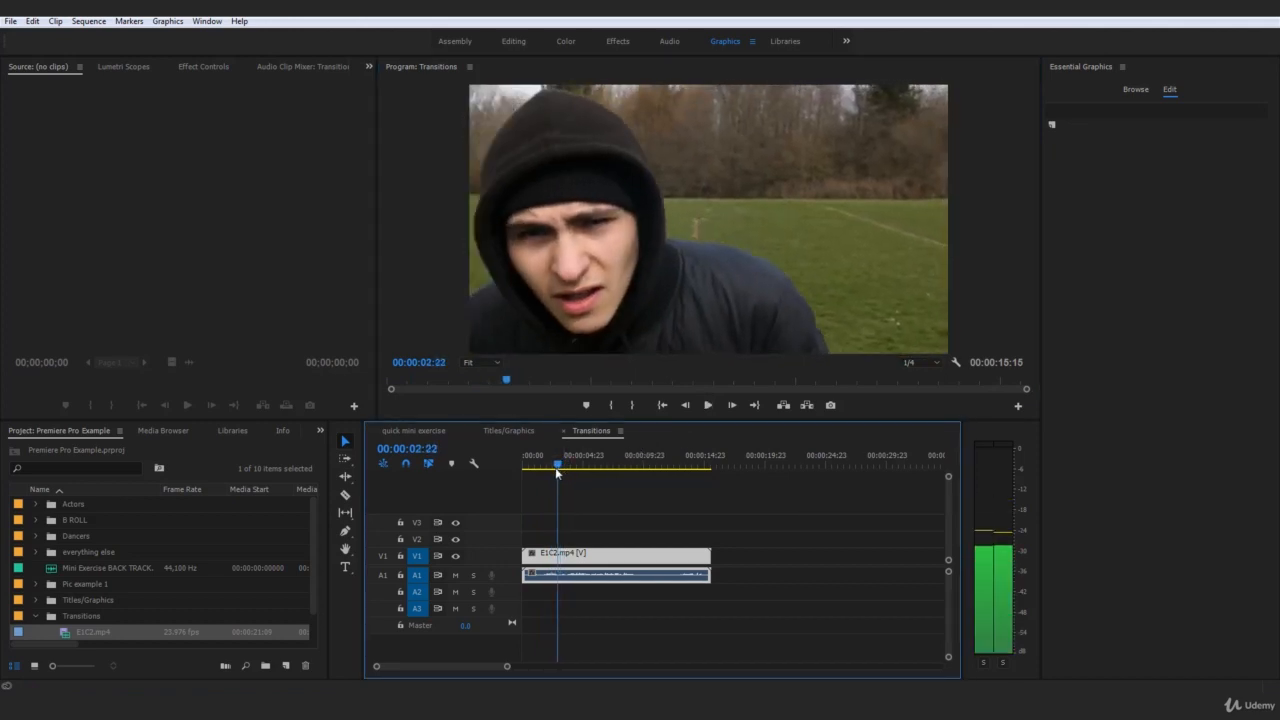
drag(557, 474, 524, 477)
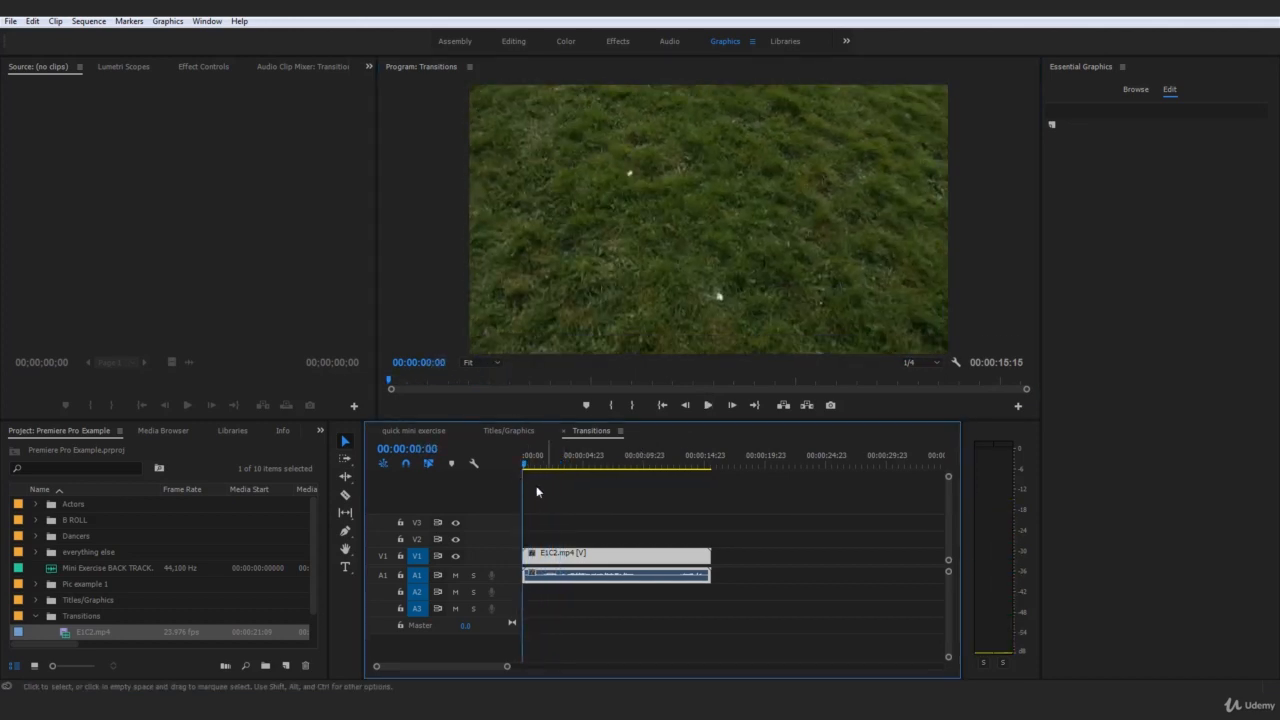
key(space)
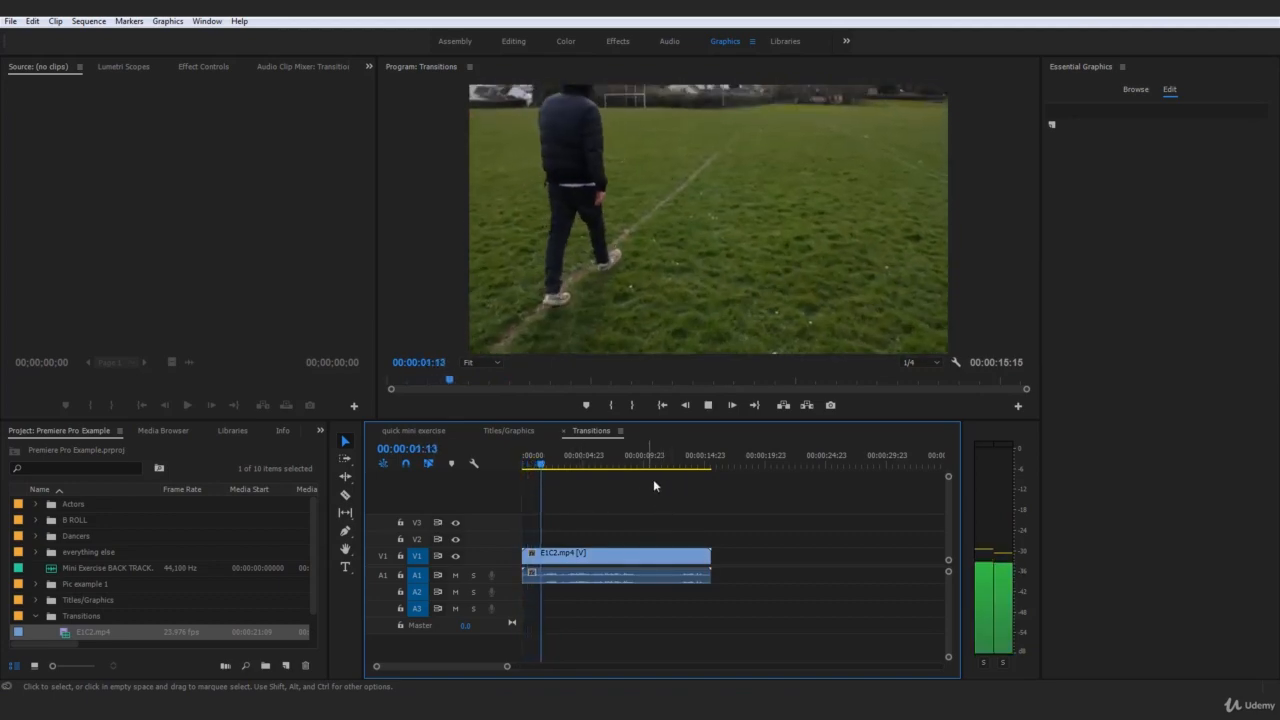
key(space)
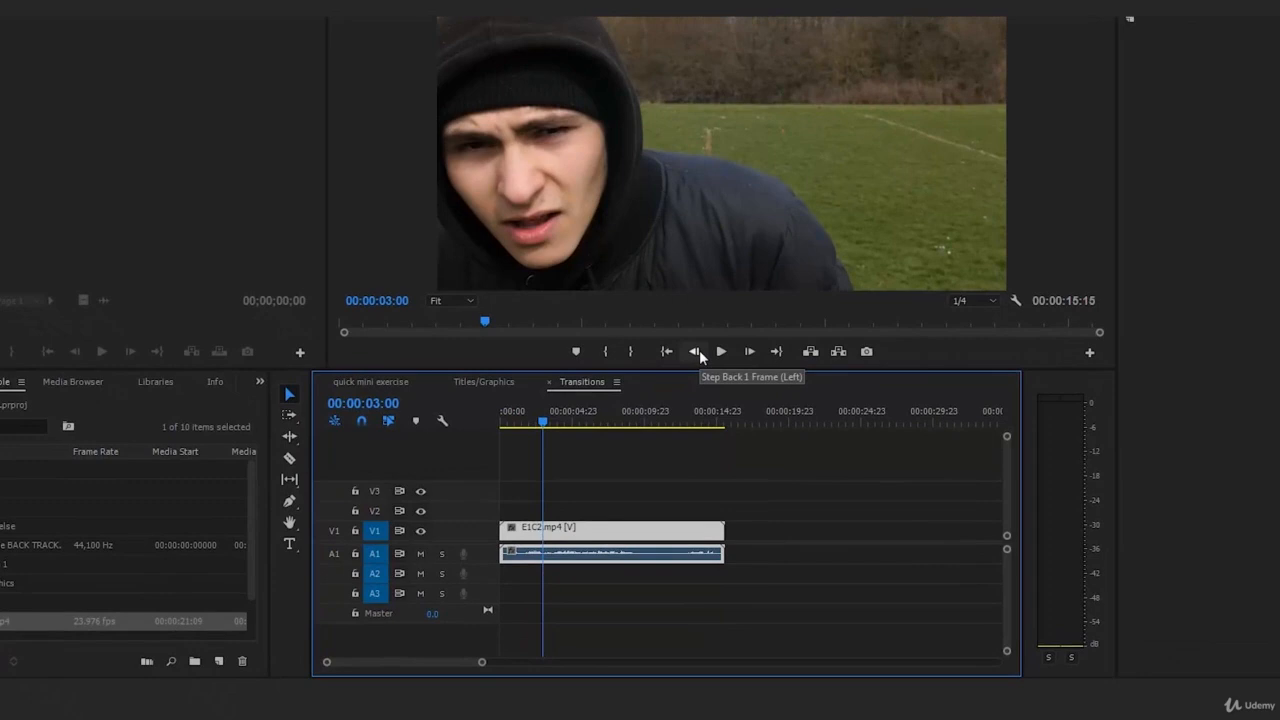
- Split the E1C2.mp4 clip at the first shot change, on the first frame of the face close-up at 00:00:02:20
click(697, 351)
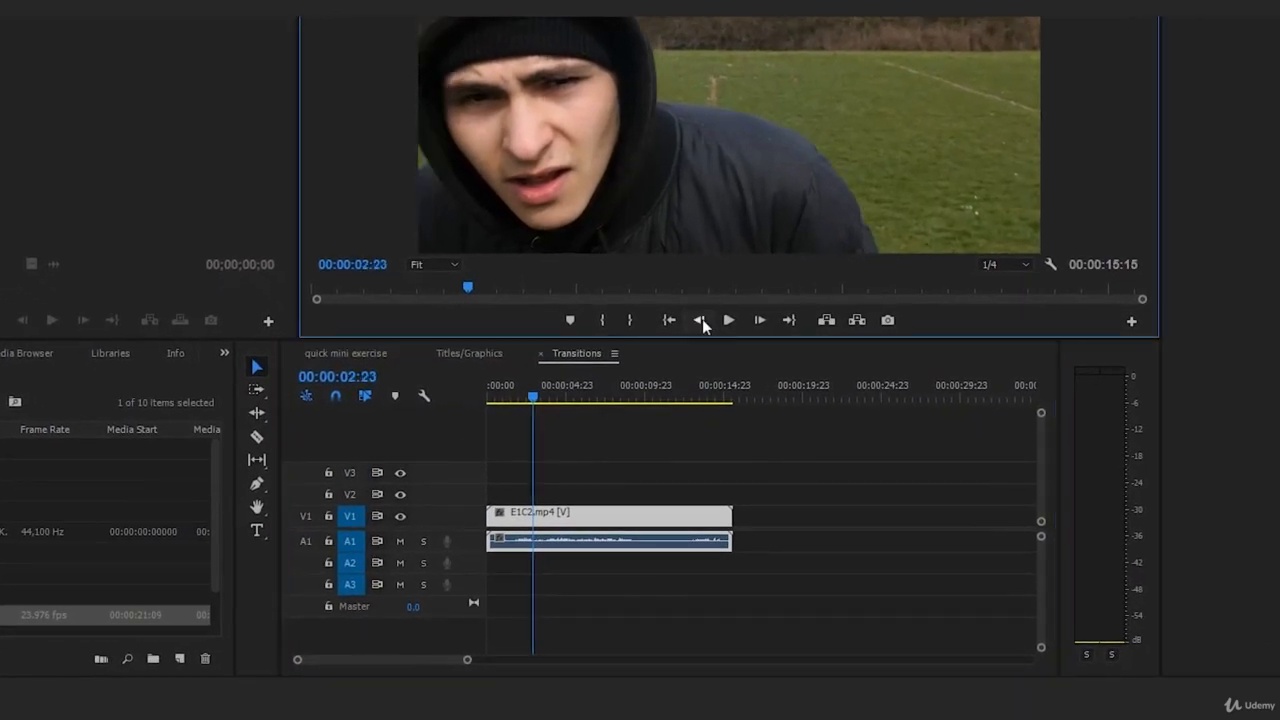
click(700, 321)
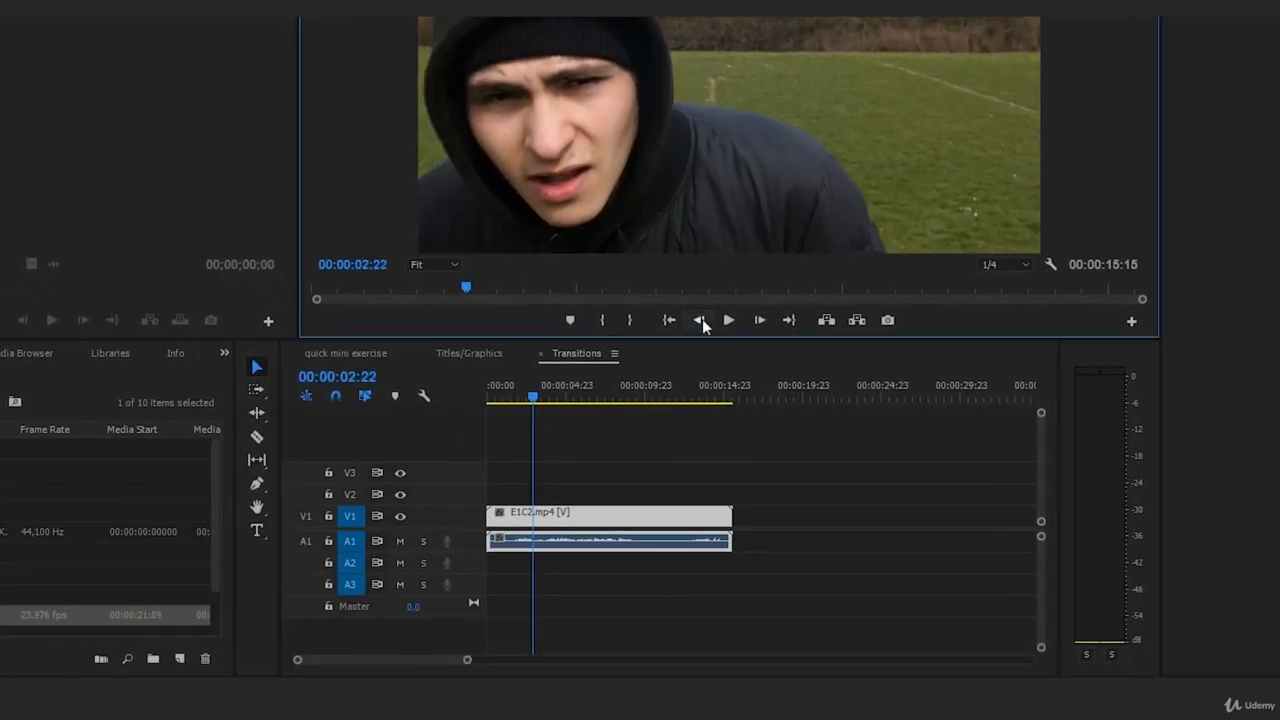
click(700, 321)
click(700, 321)
click(700, 321)
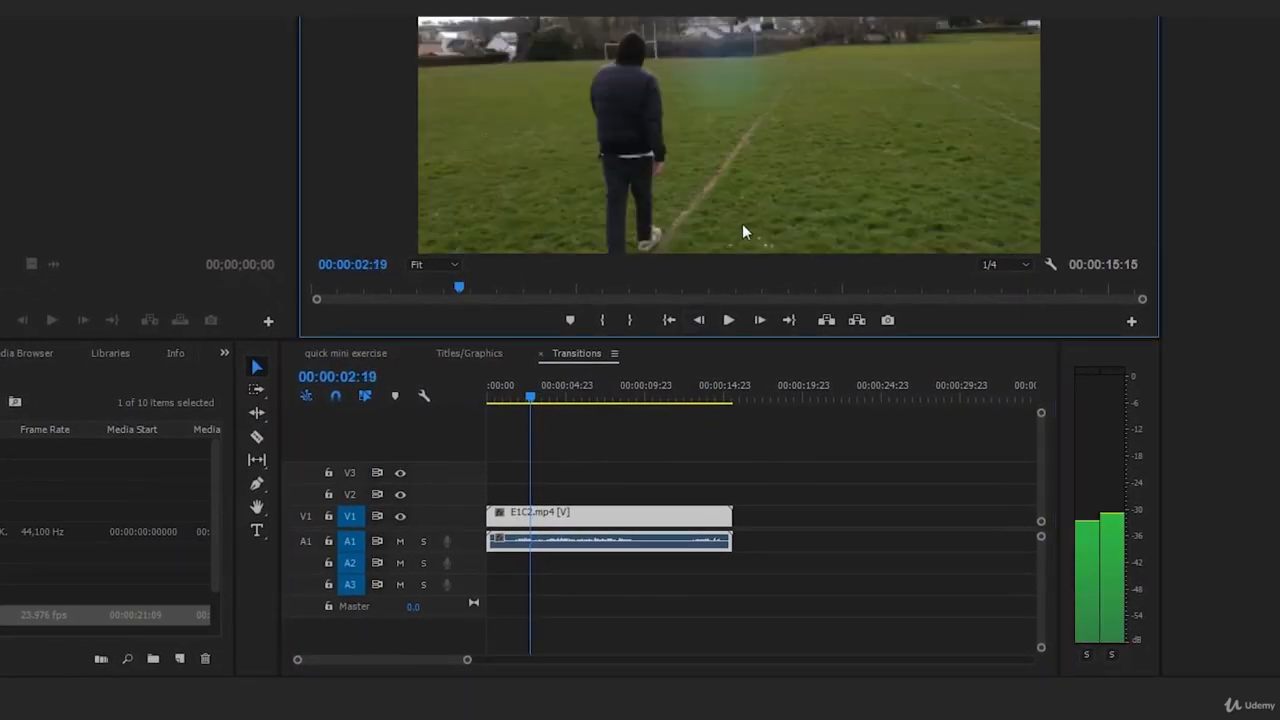
key(Right)
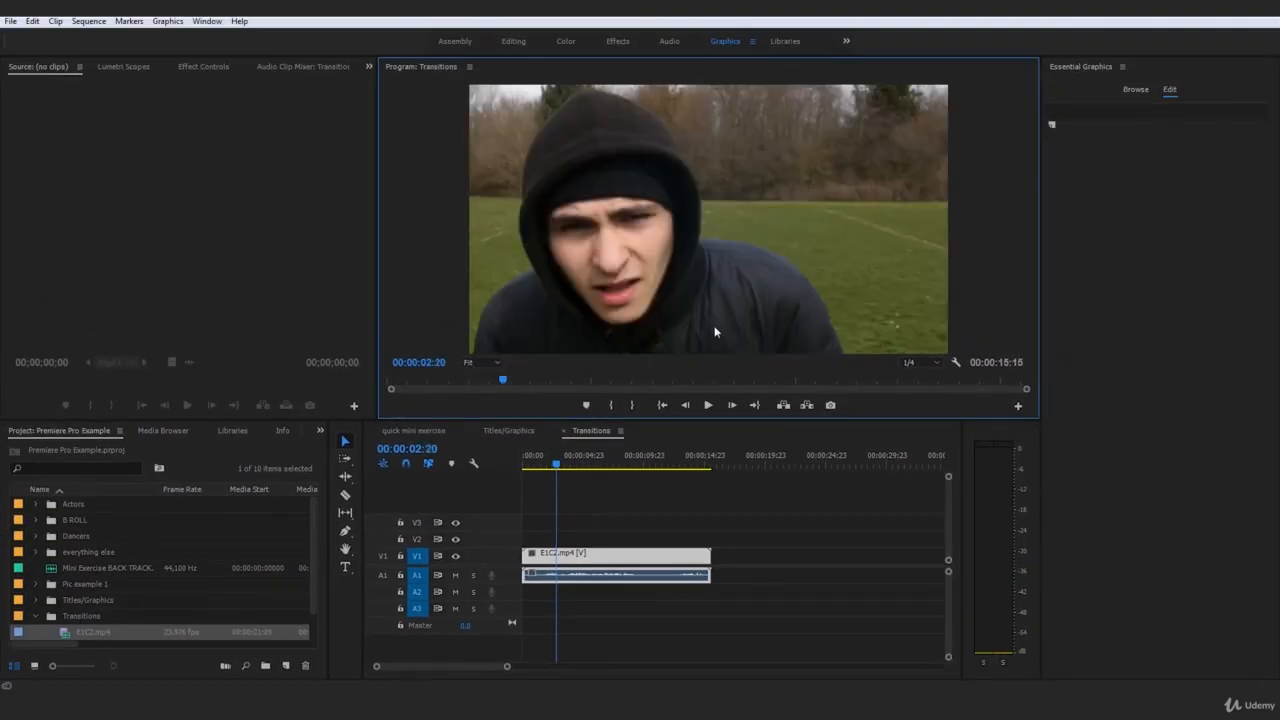
key(Left)
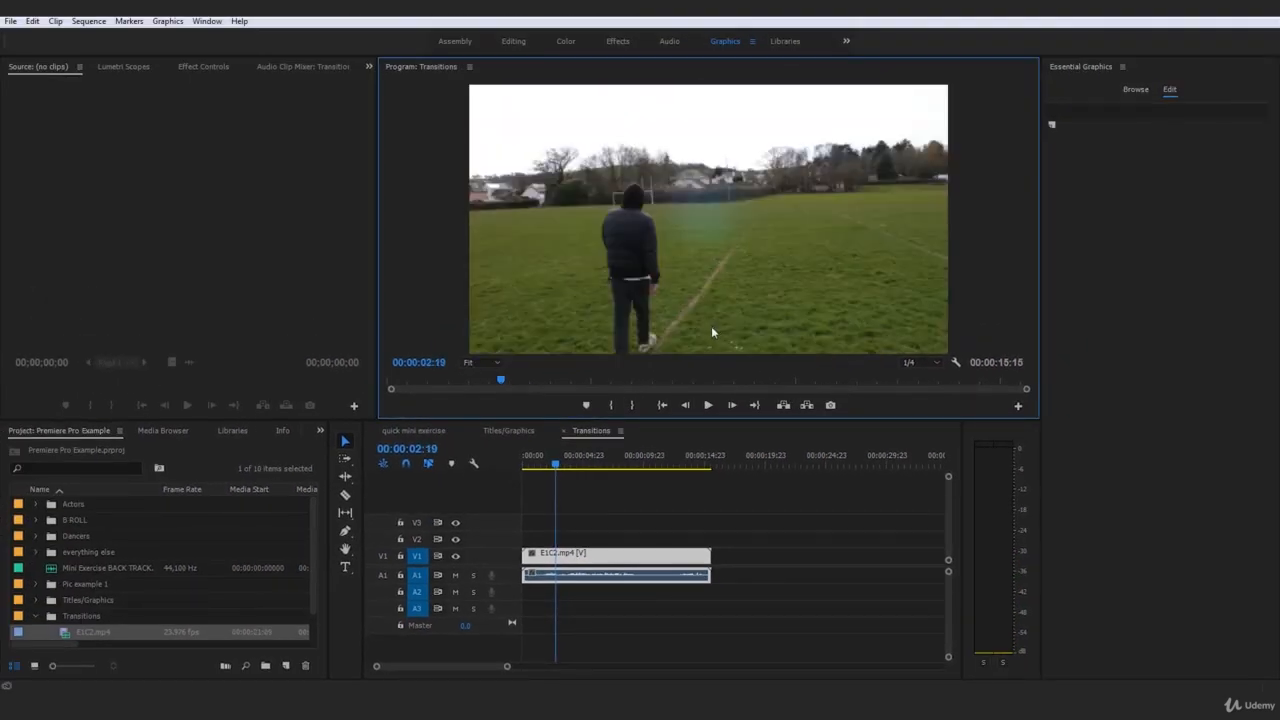
key(Right)
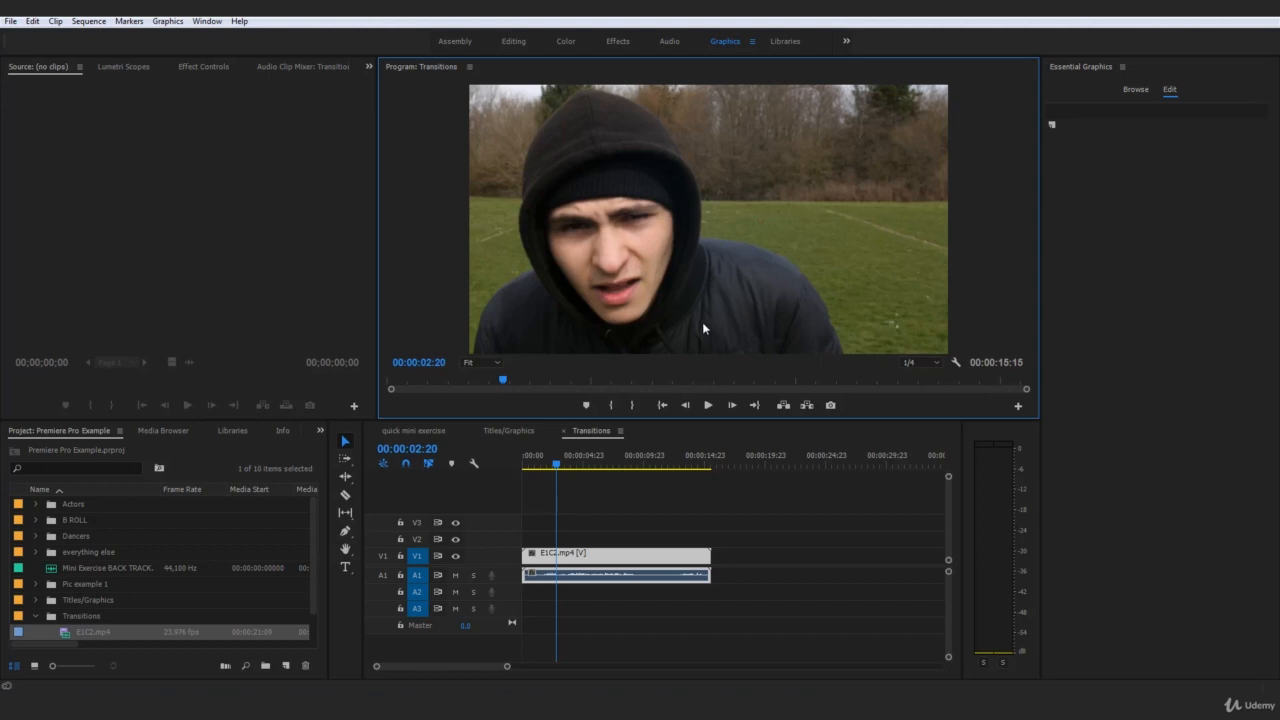
key(Left)
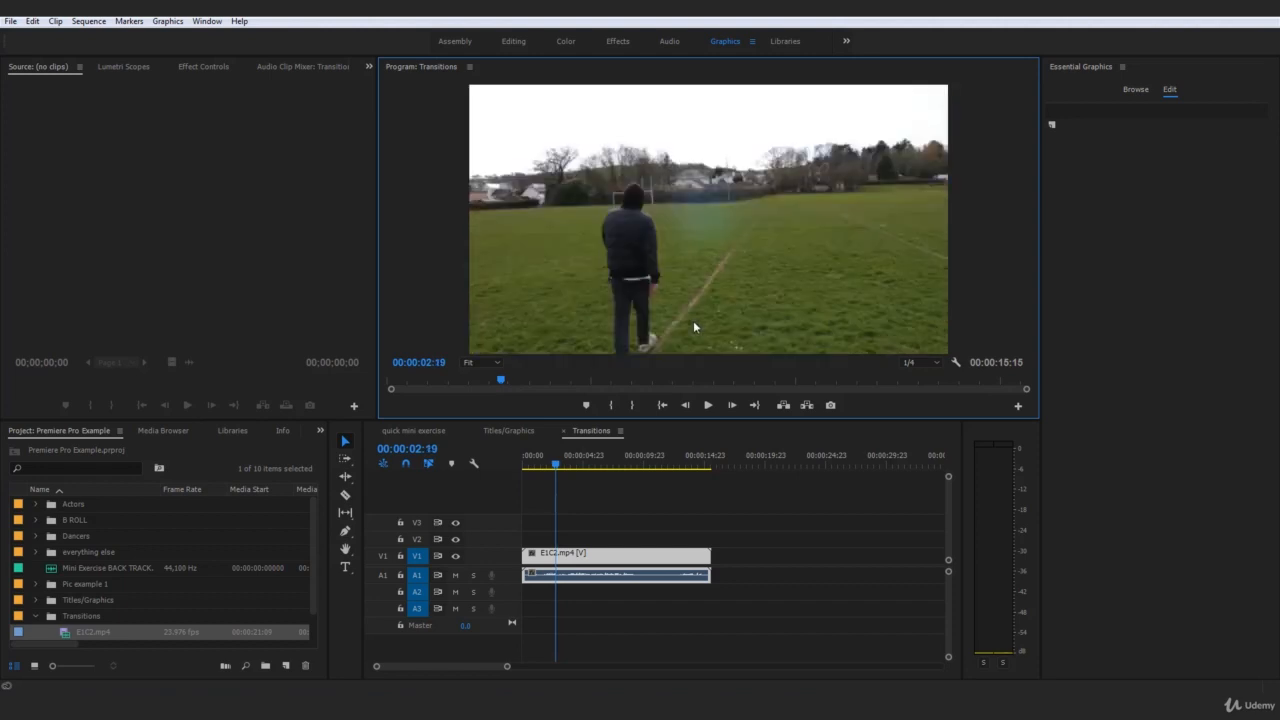
key(Right)
key(c)
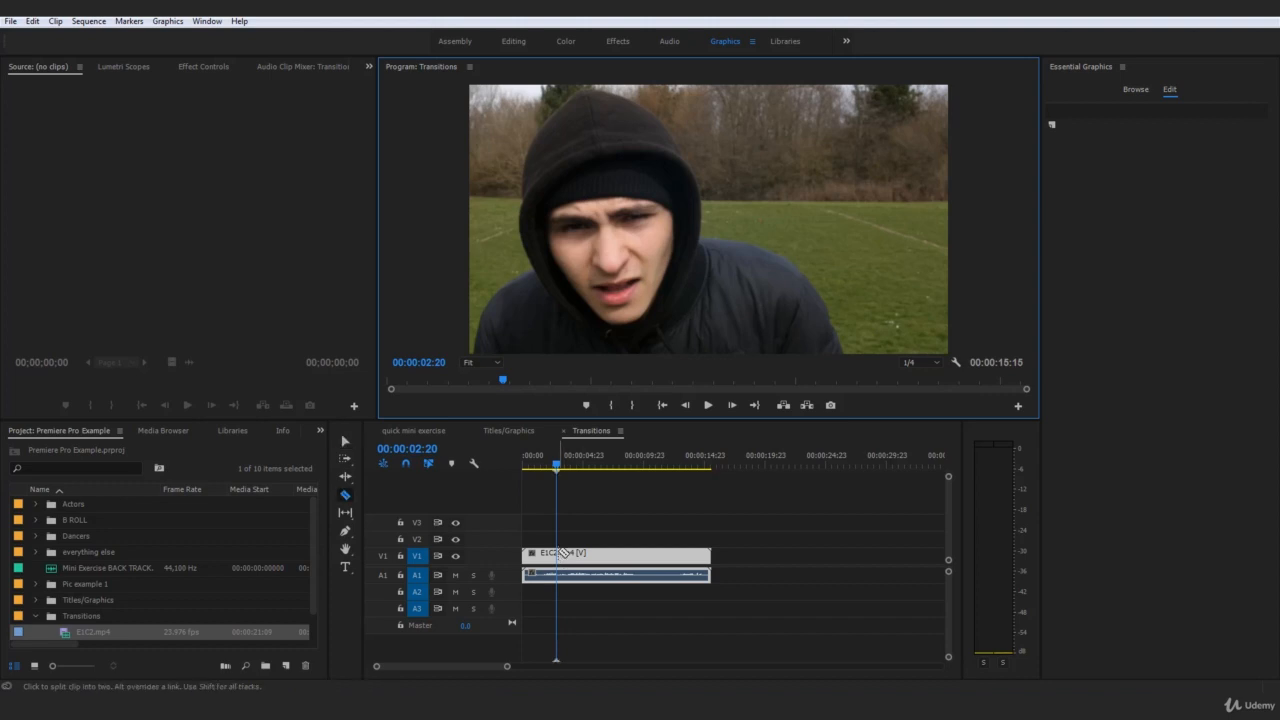
click(560, 557)
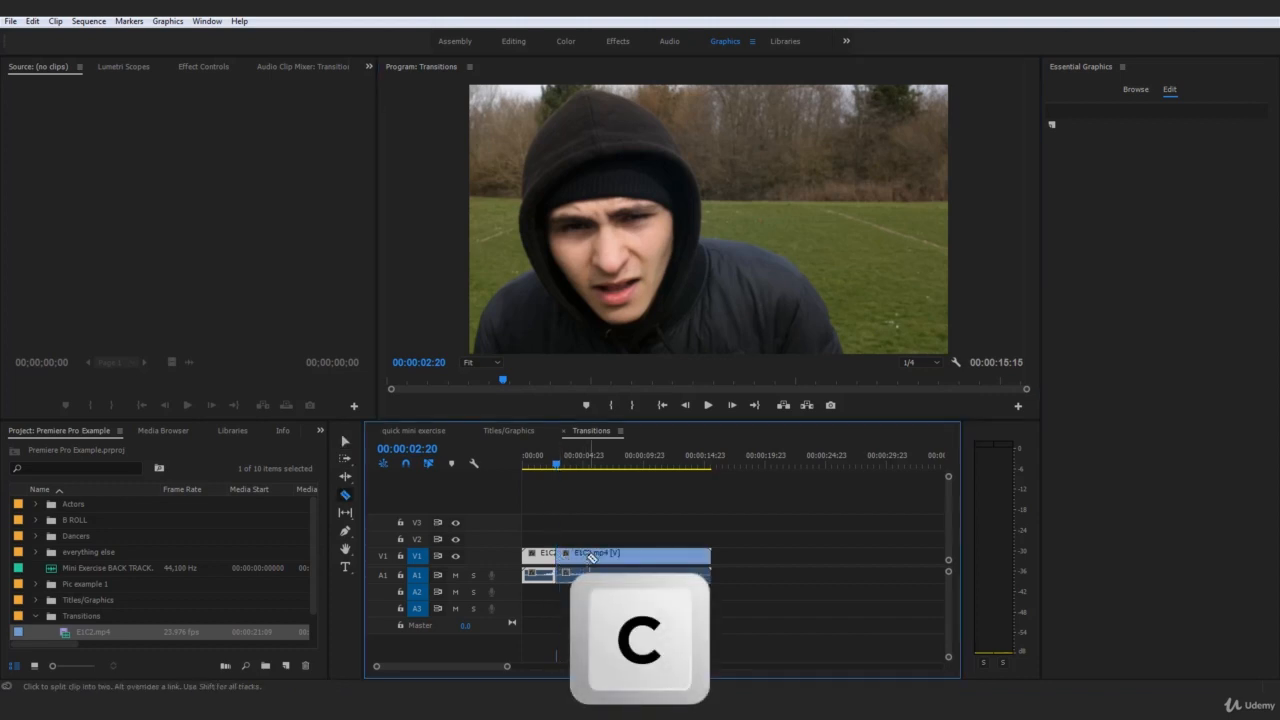
key(v)
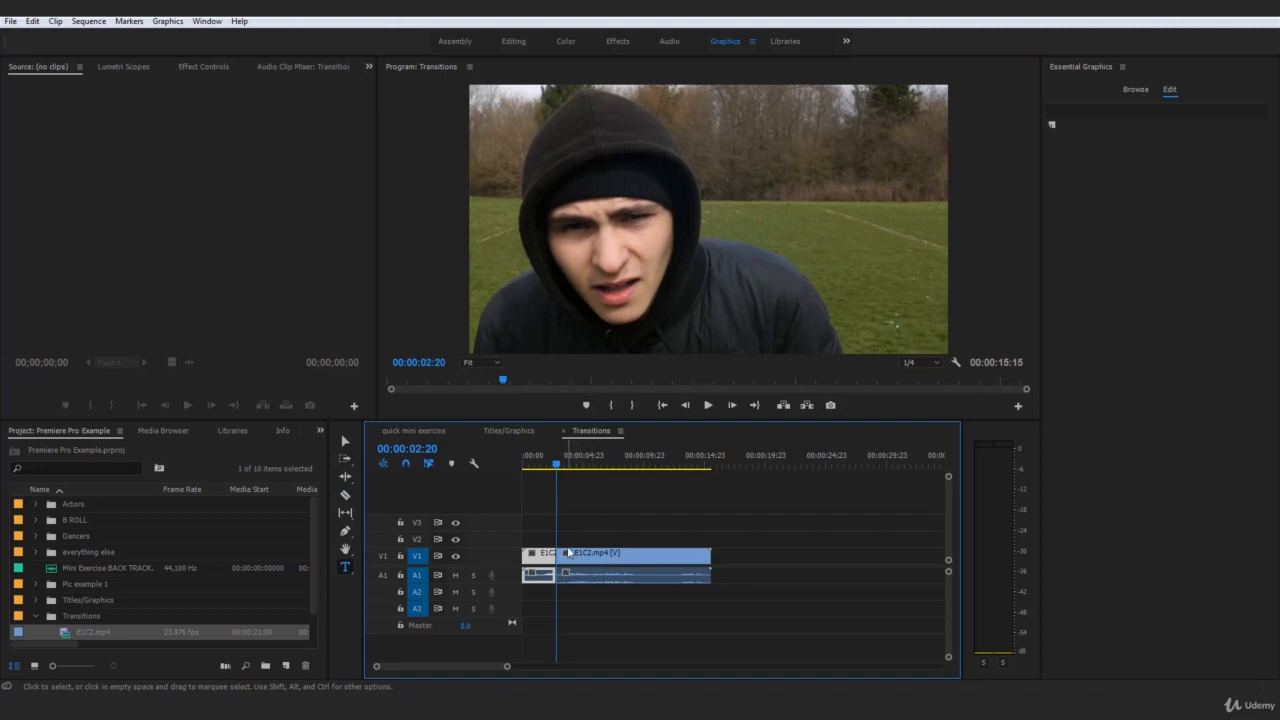
- Split the remaining E1C2.mp4 clip at the second shot change, where the walking shot returns at 00:00:05:22
key(space)
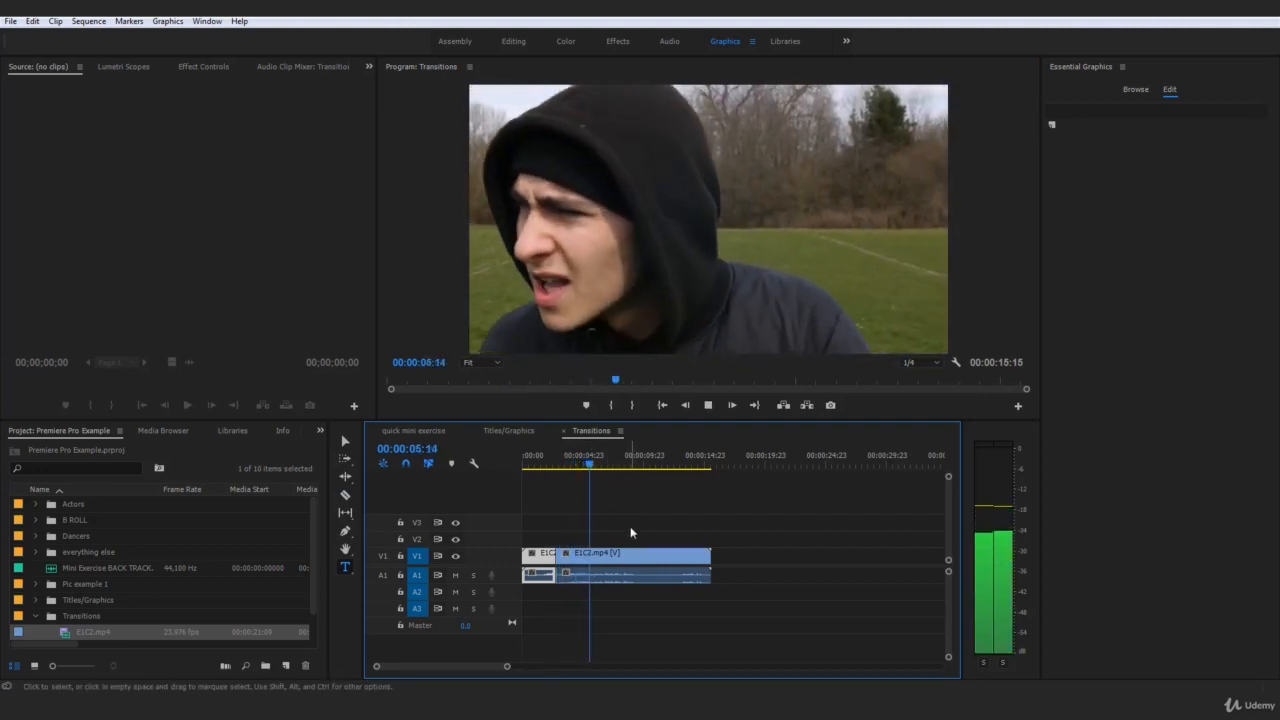
key(space)
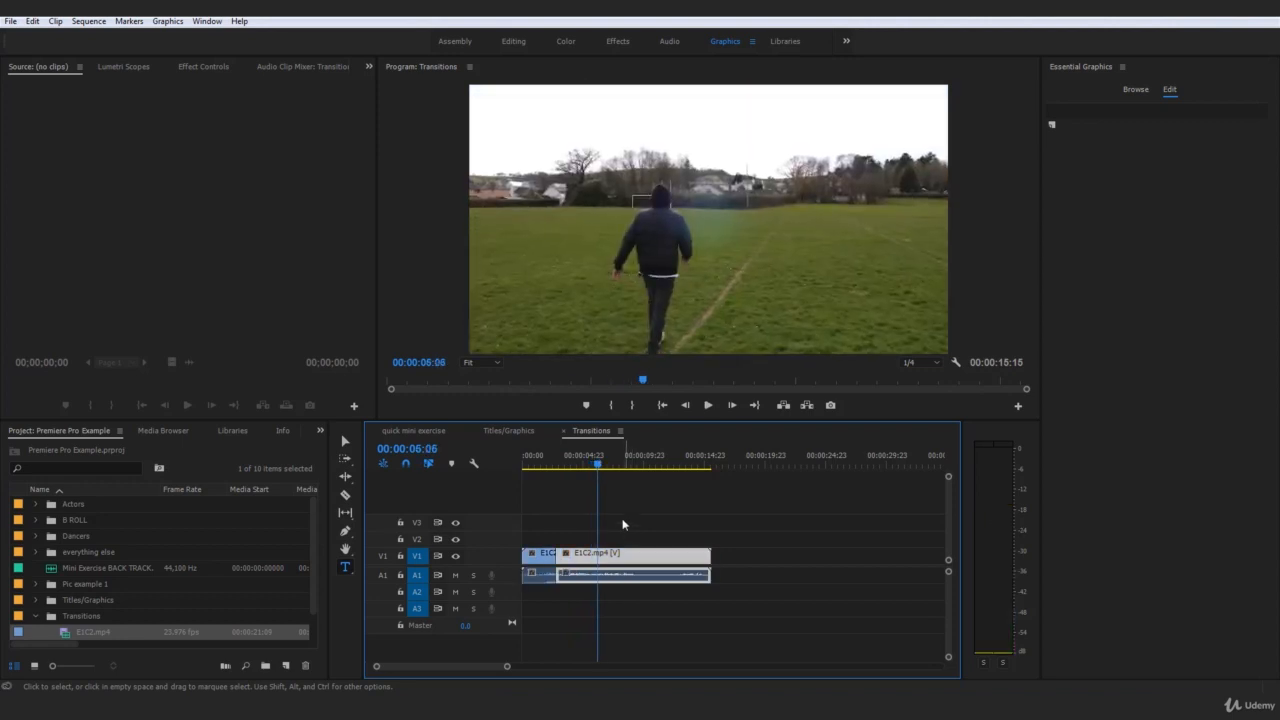
click(686, 405)
click(686, 405)
click(686, 405)
click(686, 405)
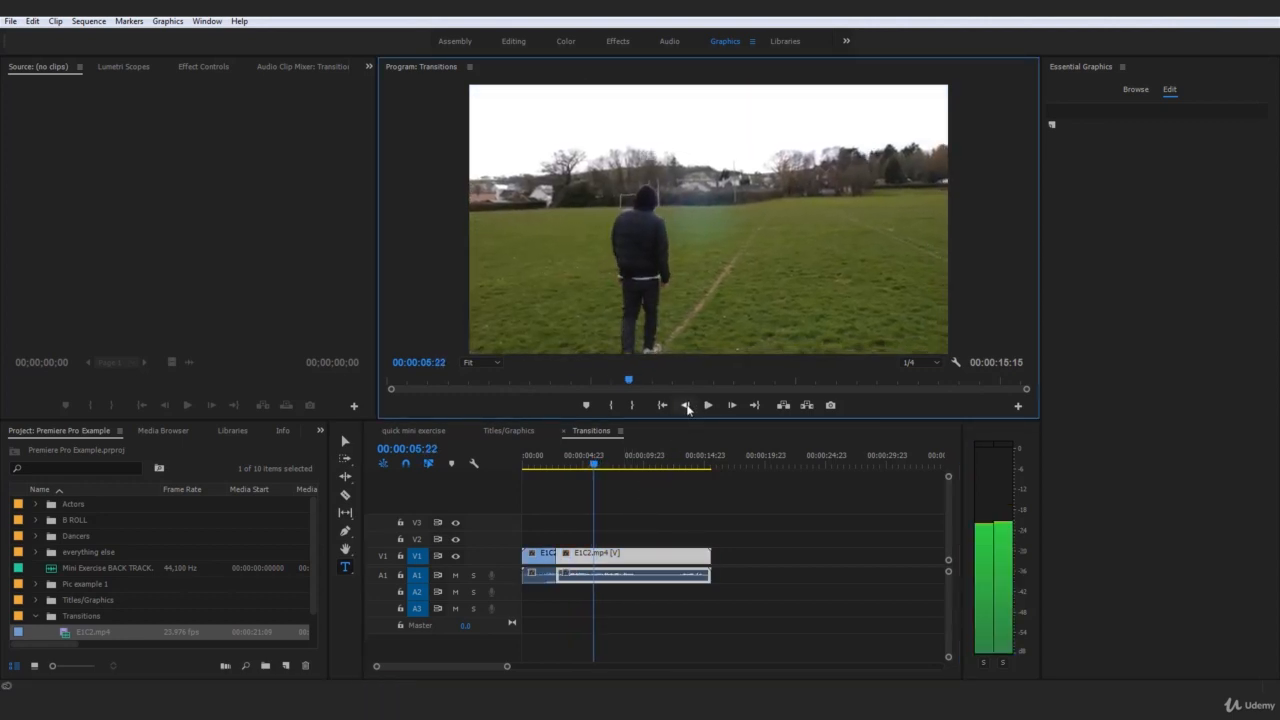
click(686, 405)
click(732, 405)
key(c)
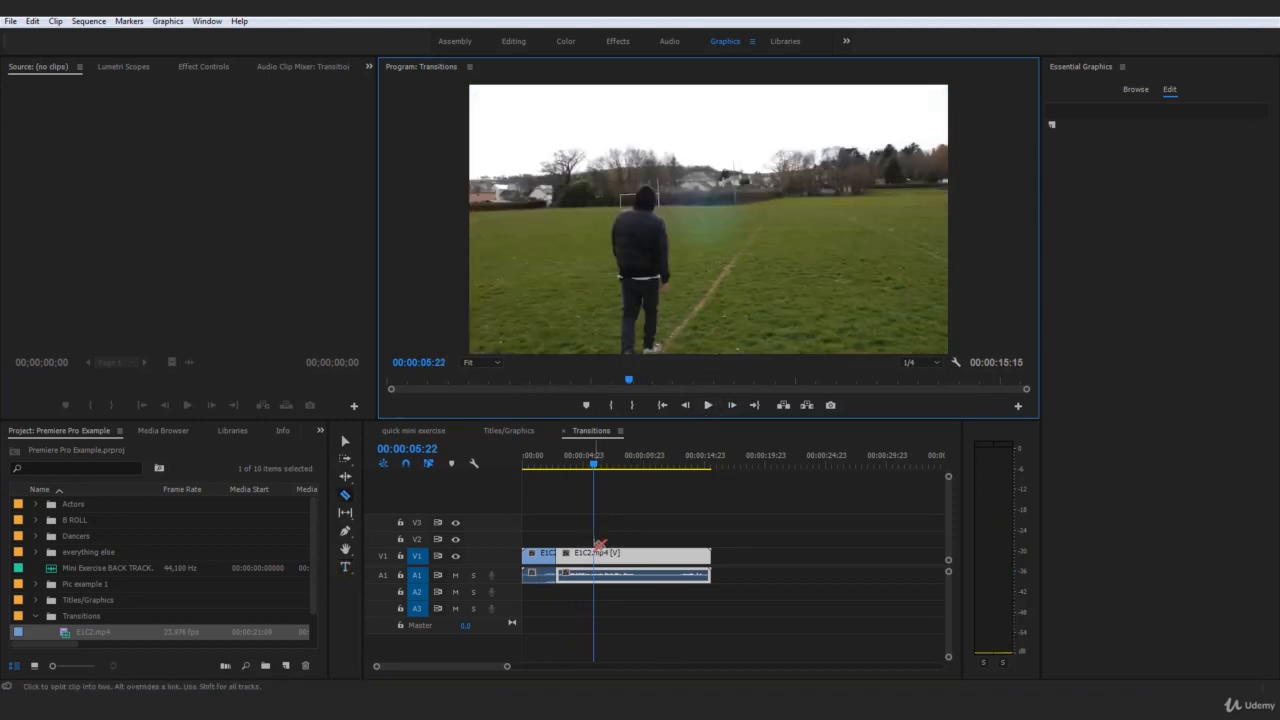
click(596, 557)
key(t)
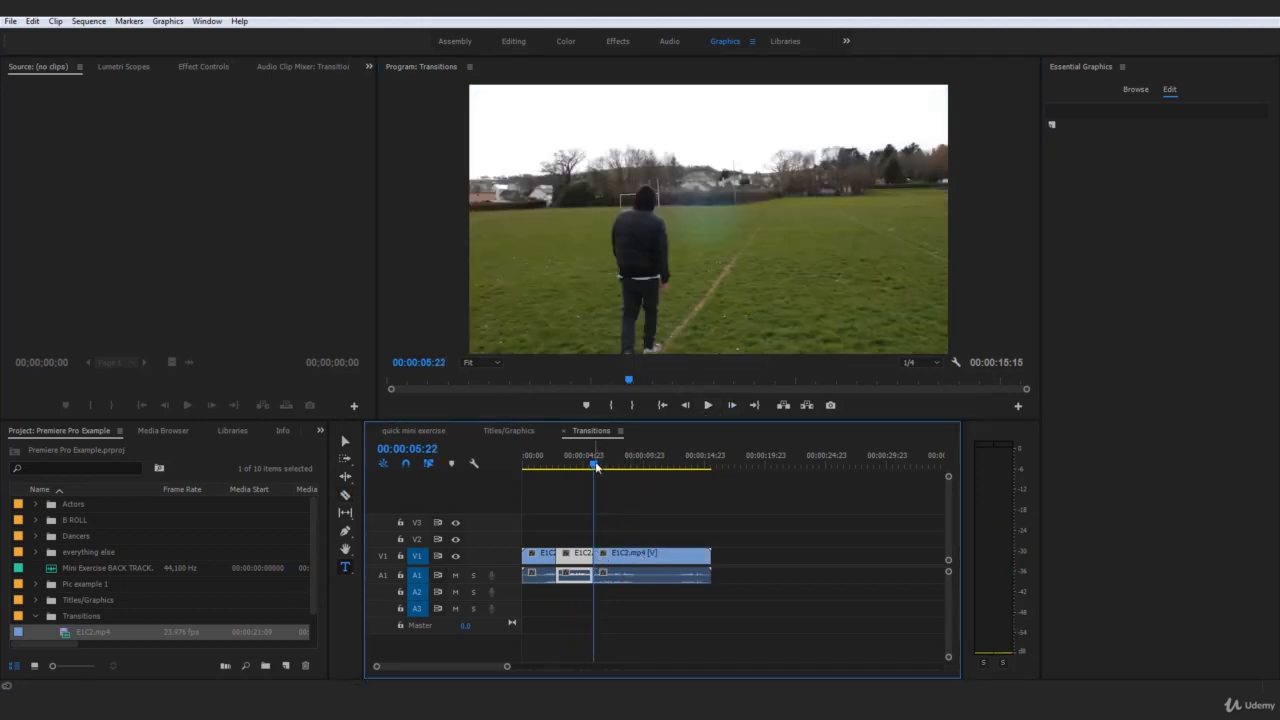
- Split the remaining E1C2.mp4 clip at the third shot change, where the close-up returns at 00:00:09:04
key(space)
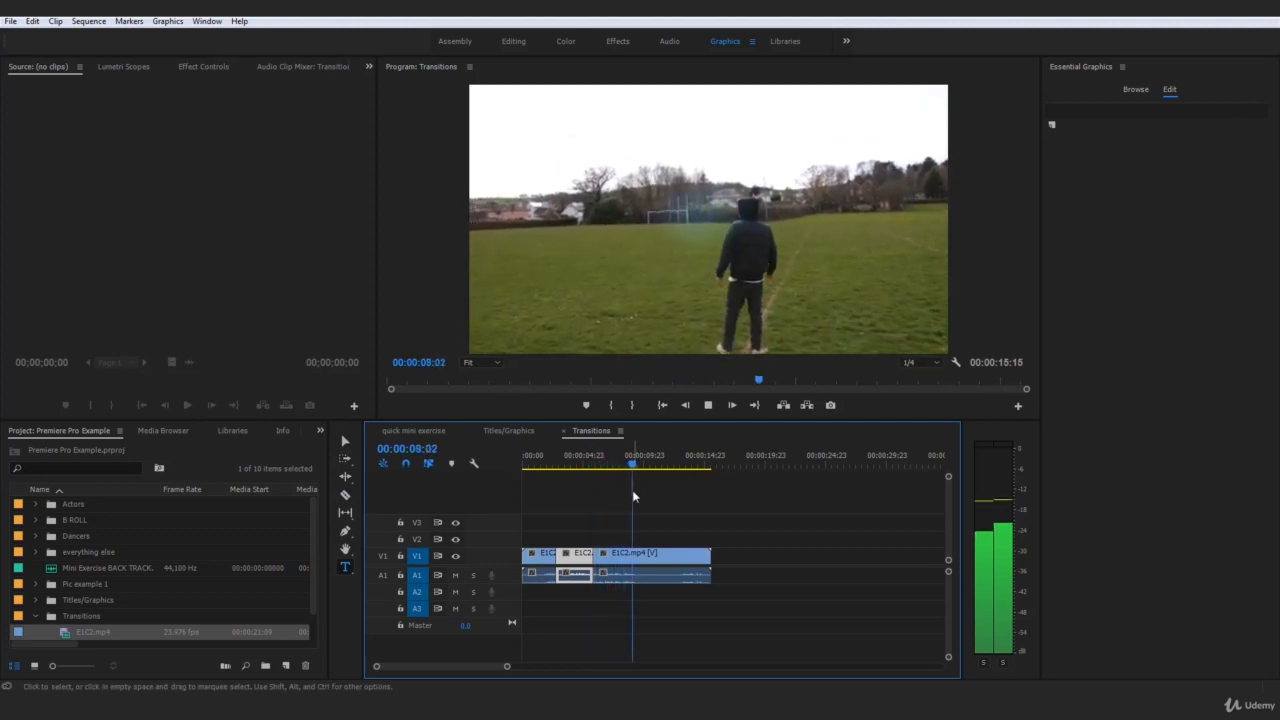
key(space)
click(686, 405)
click(686, 405)
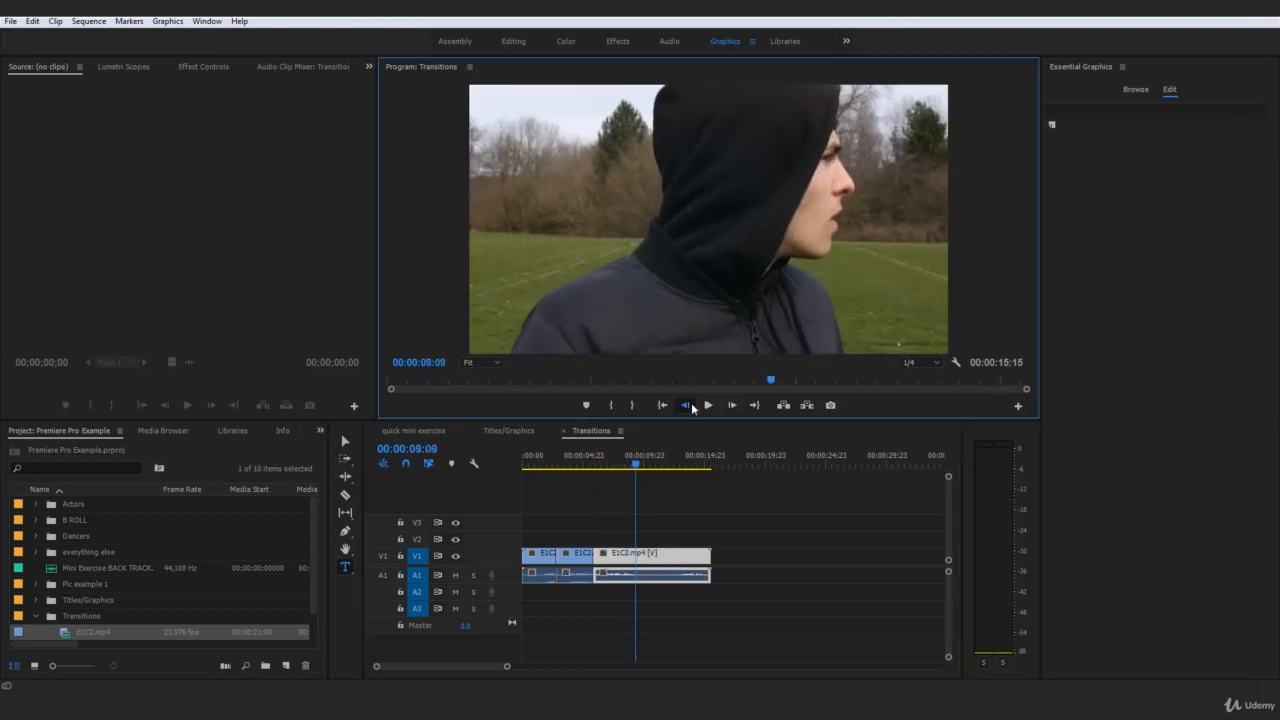
click(686, 405)
click(686, 405)
click(686, 405)
click(686, 405)
click(686, 405)
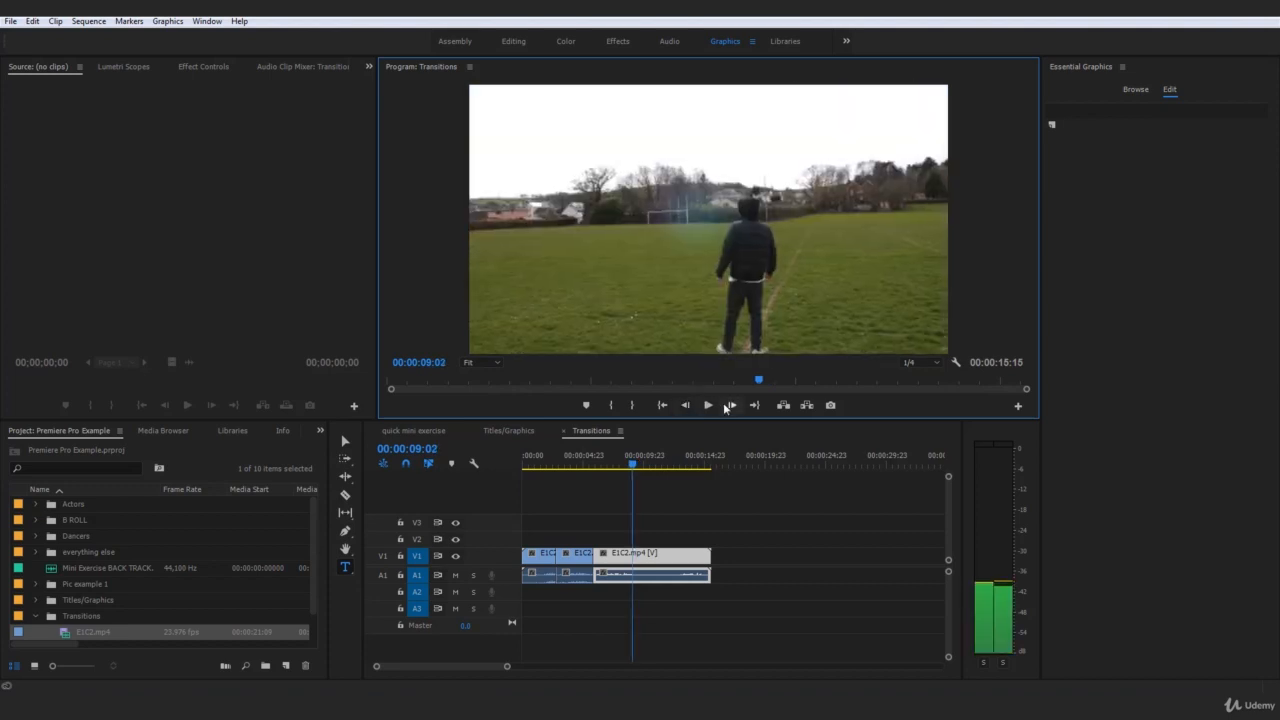
click(731, 405)
key(c)
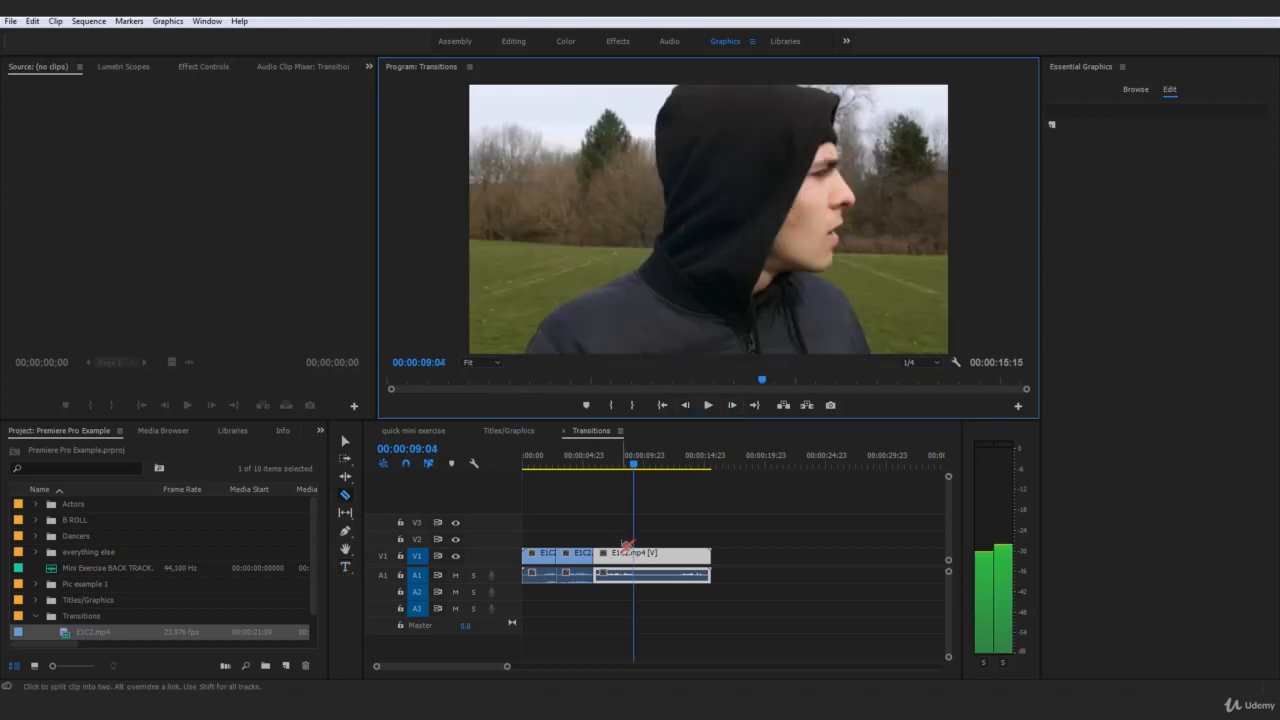
click(643, 553)
key(t)
- Split the last E1C2.mp4 segment at the final shot change, where the wide field shot begins at 00:00:12:11
drag(636, 464, 663, 468)
drag(697, 594, 519, 552)
click(679, 499)
click(664, 464)
drag(666, 465, 671, 464)
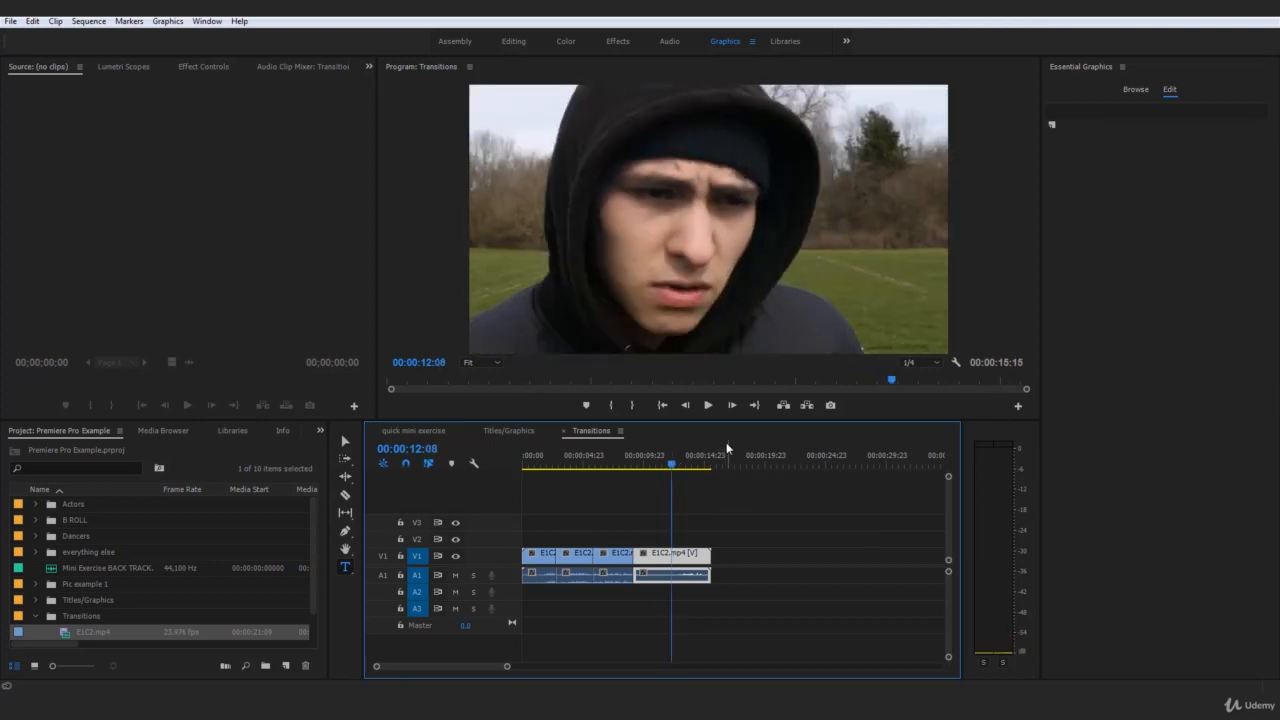
click(736, 404)
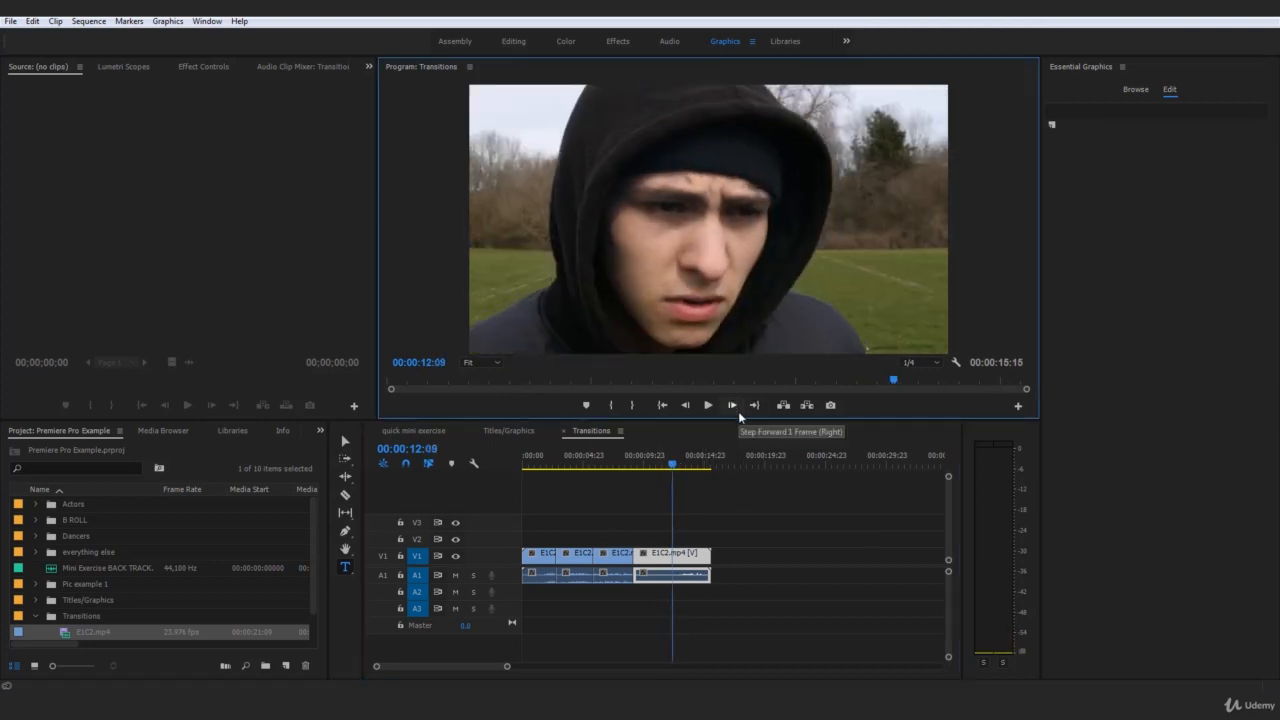
click(733, 405)
click(733, 405)
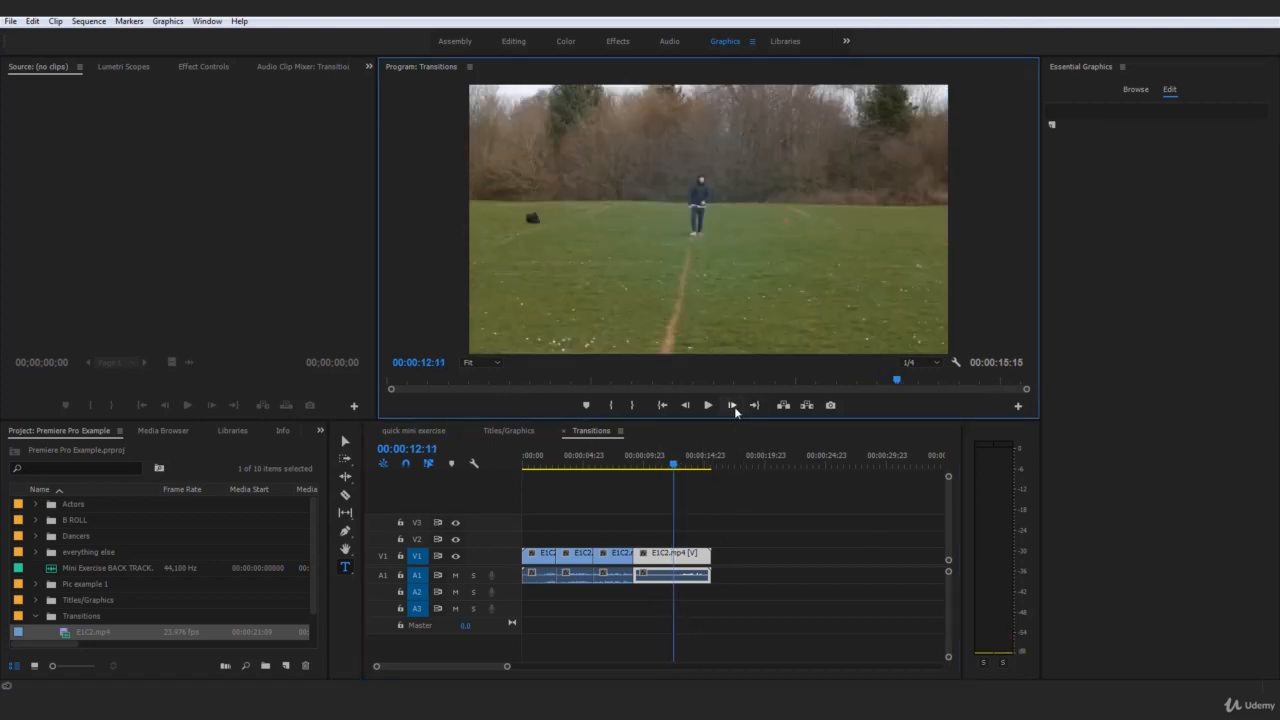
key(c)
click(677, 553)
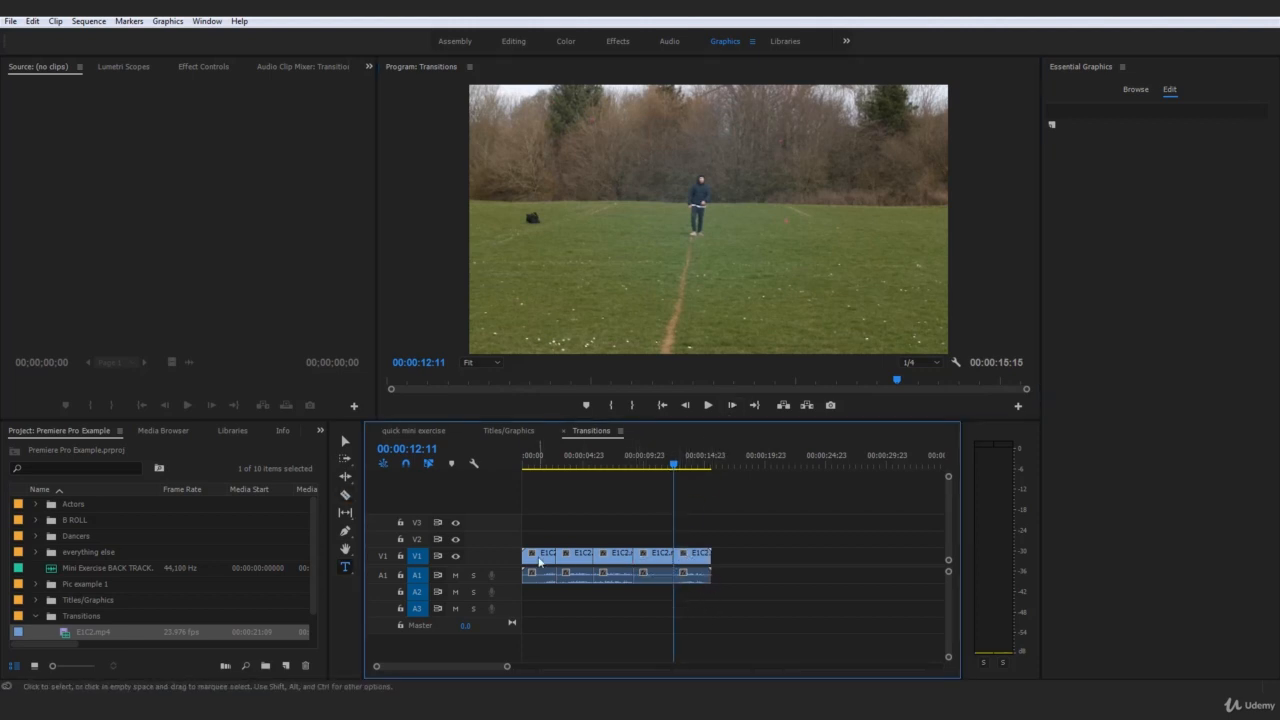
- Return to the start of the sequence and play the first segment
drag(678, 466, 498, 479)
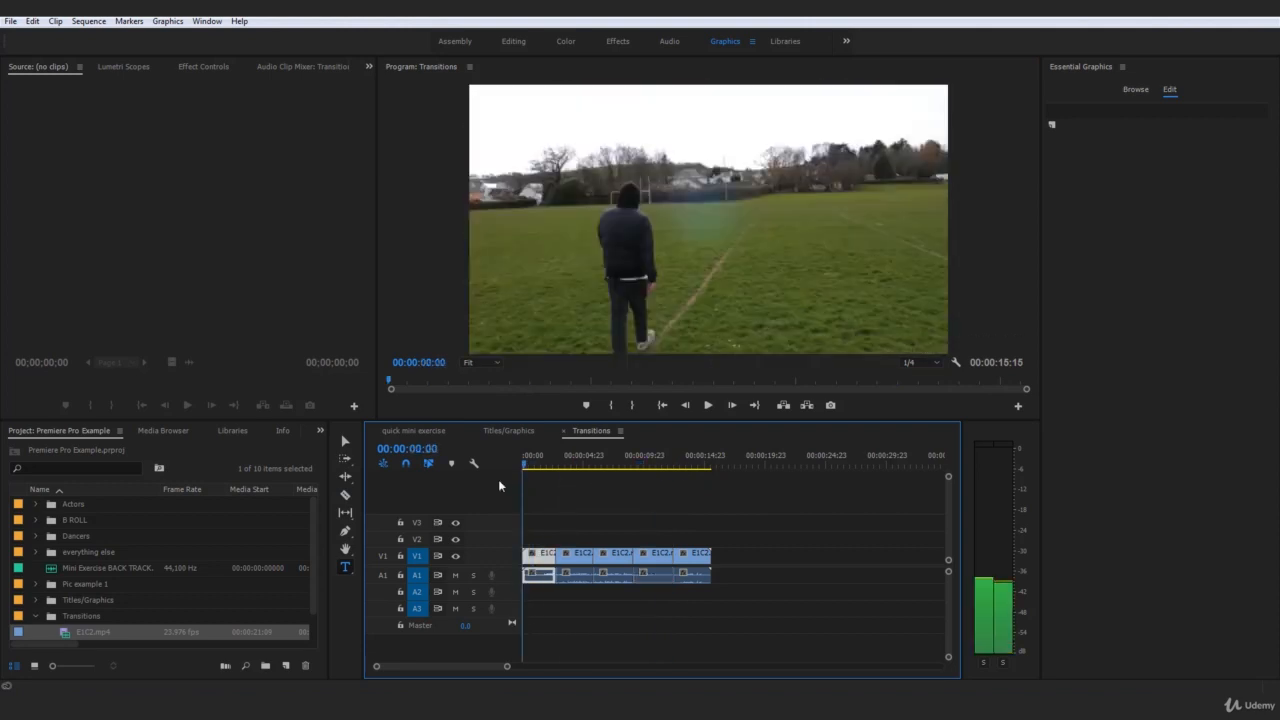
key(space)
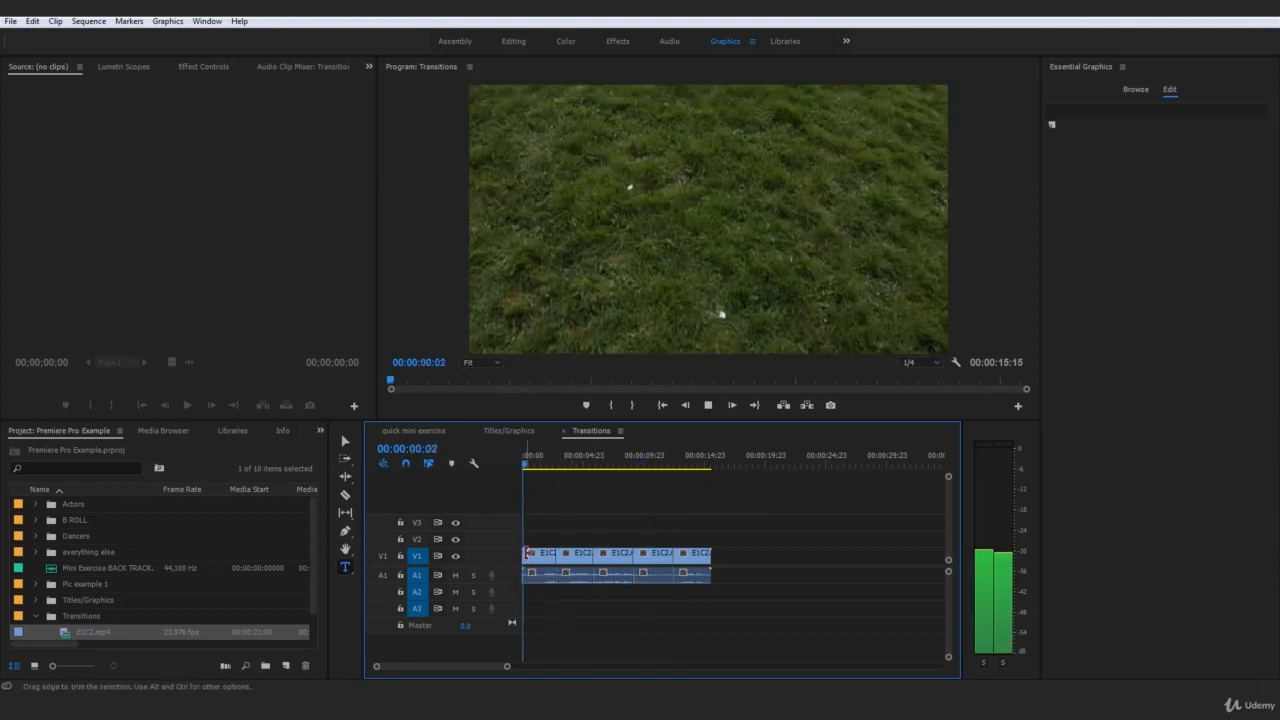
key(space)
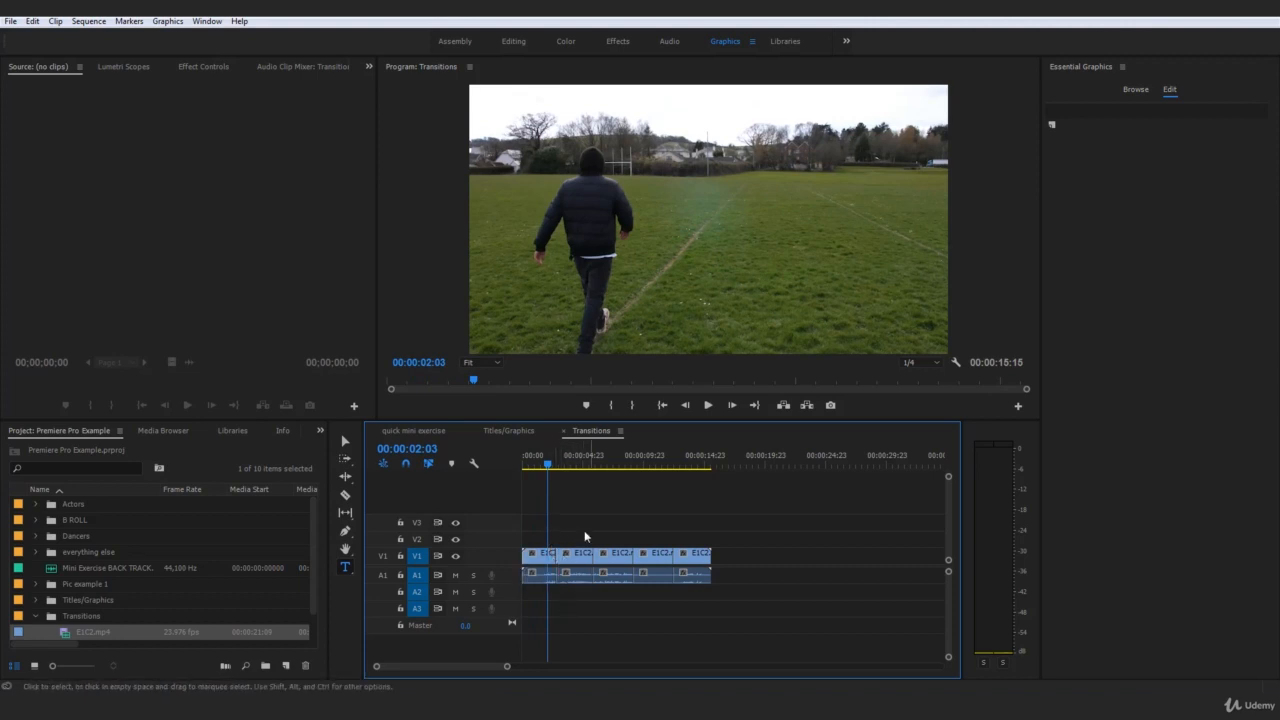
- Open the Effects library and expand the Dissolve group under Video Transitions to review the available transition types
mouse_move(377, 668)
mouse_down()
mouse_move(406, 671)
mouse_move(375, 677)
mouse_up()
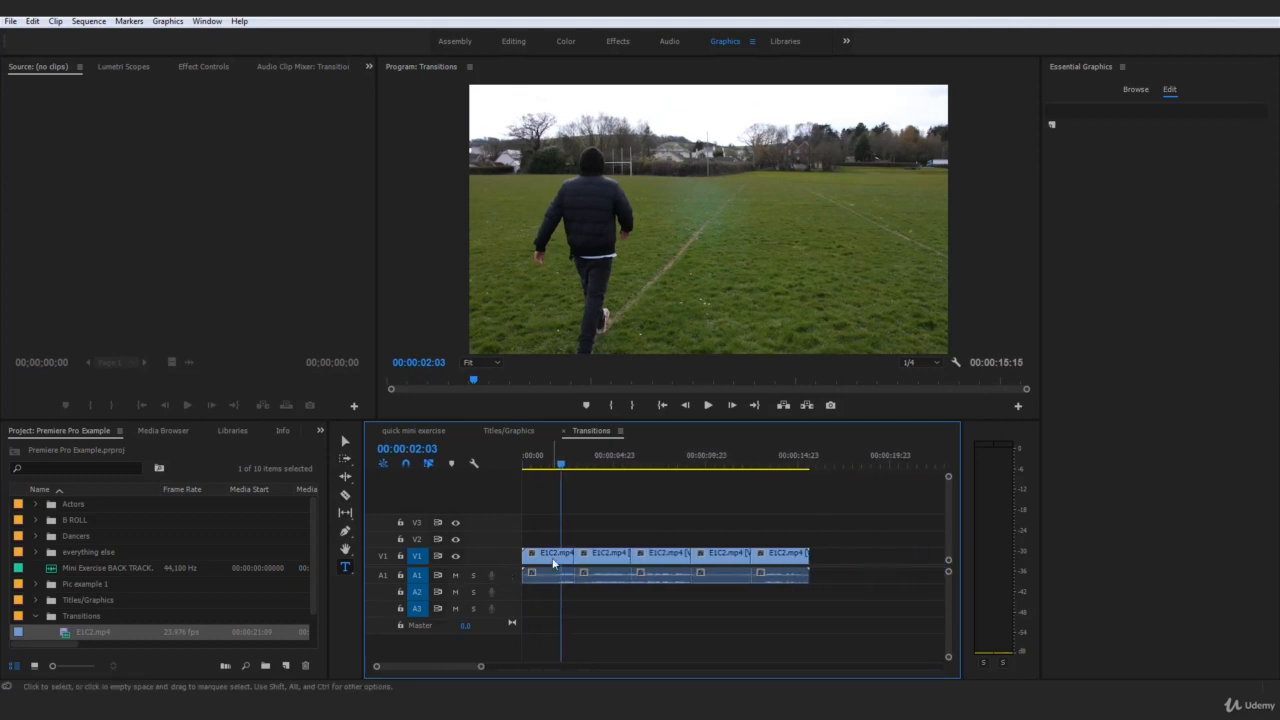
click(791, 606)
key(ctrl+a)
click(281, 432)
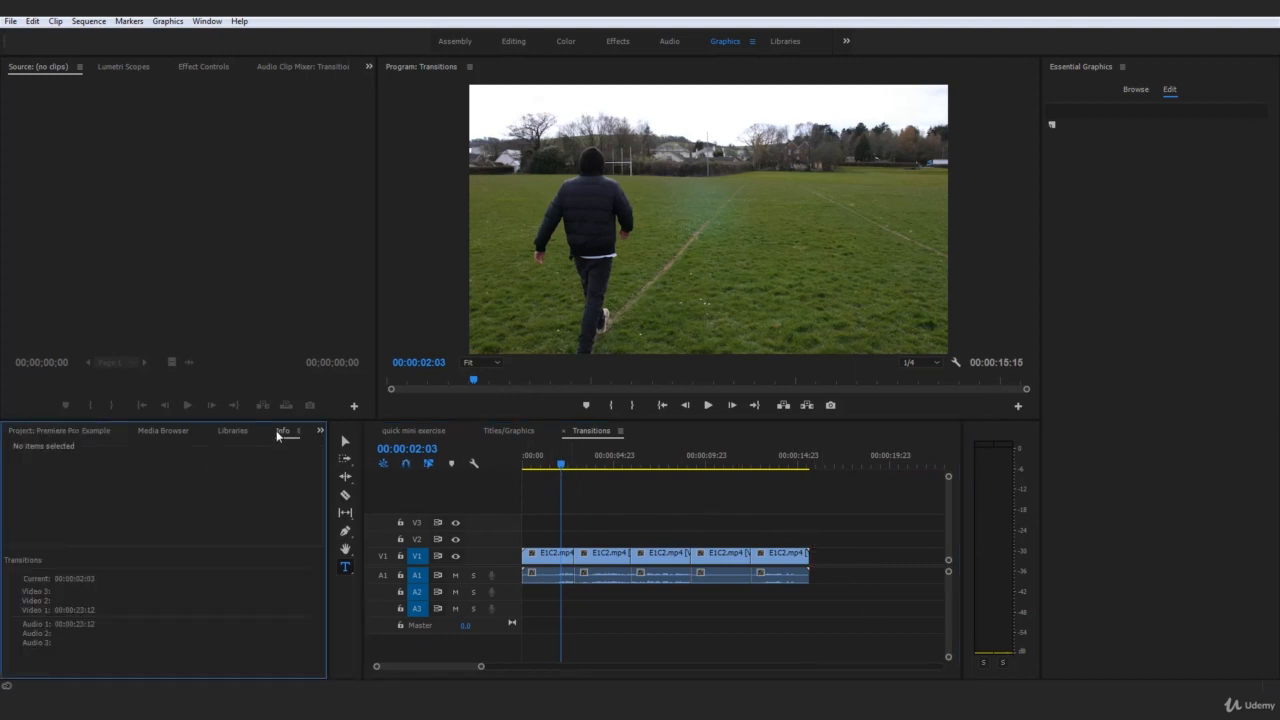
click(291, 432)
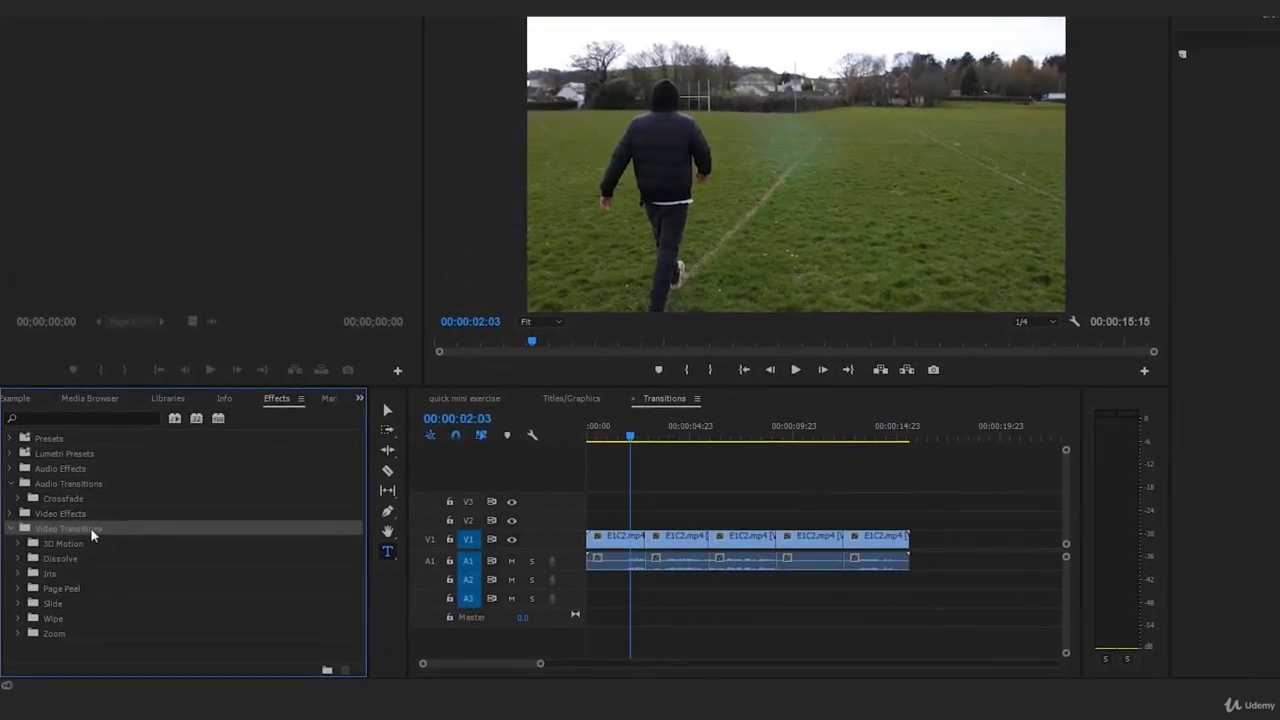
click(19, 563)
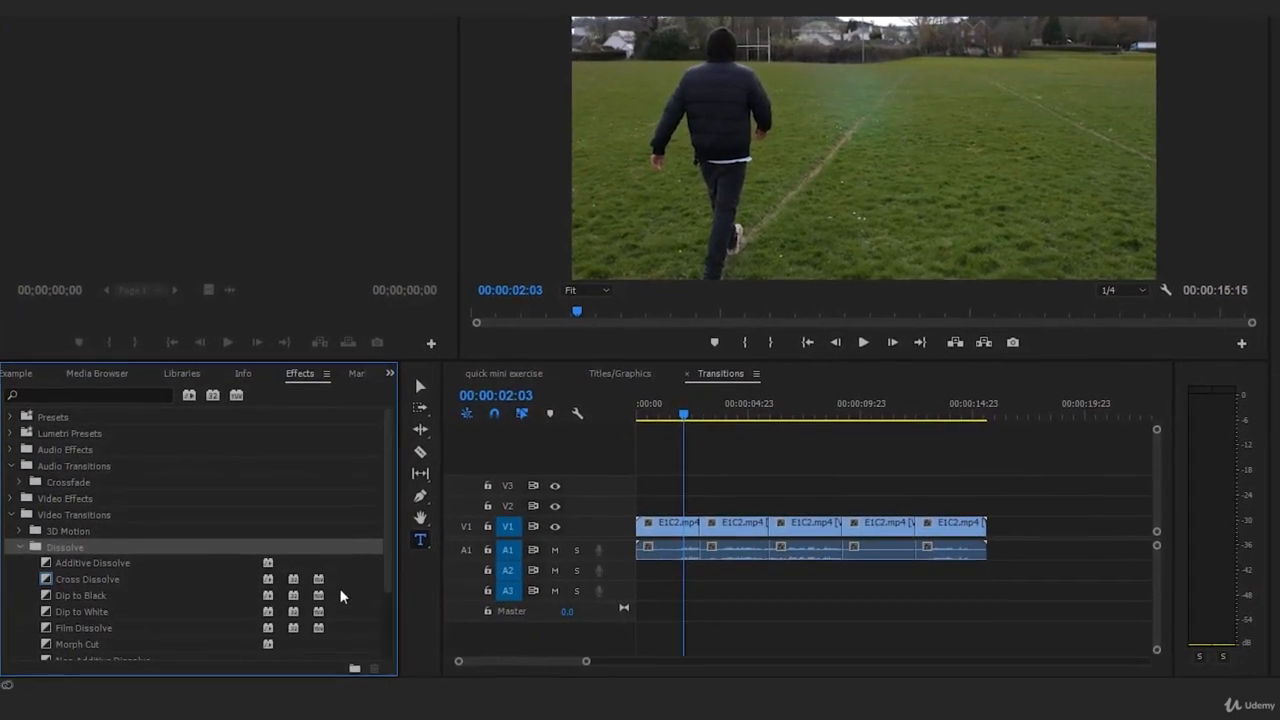
scroll(147, 585, down, 1)
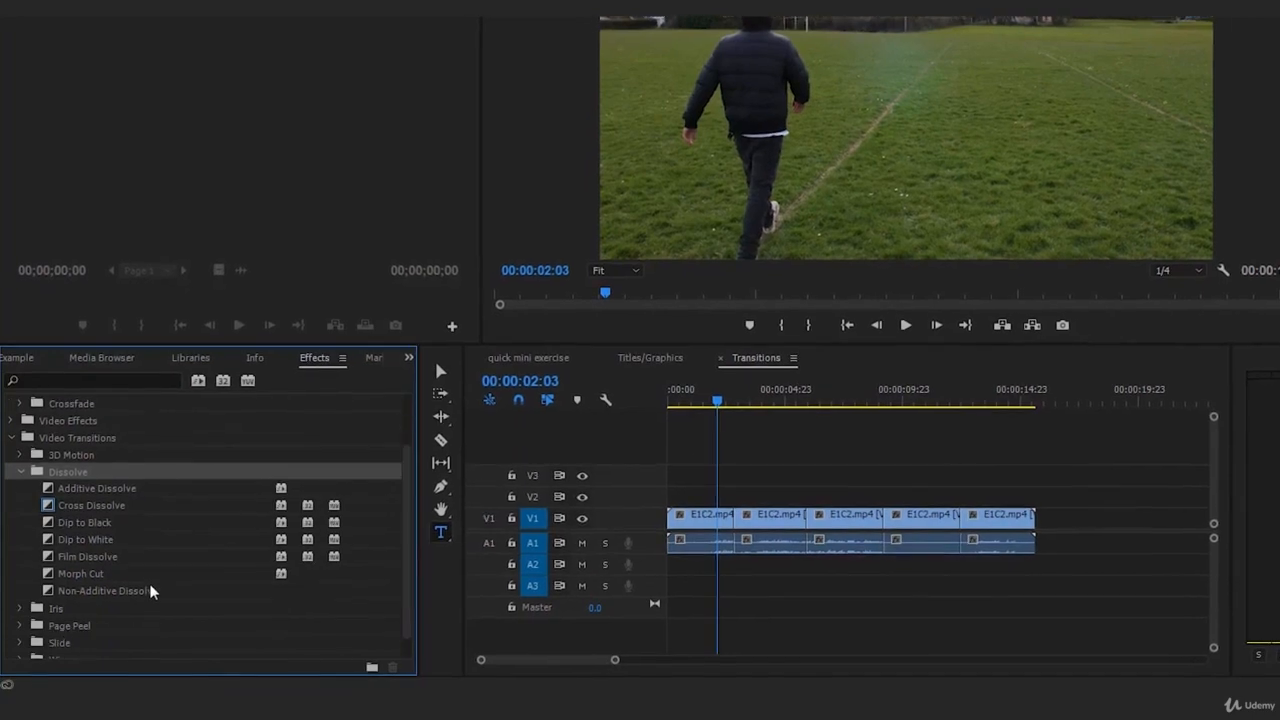
scroll(149, 583, down, 2)
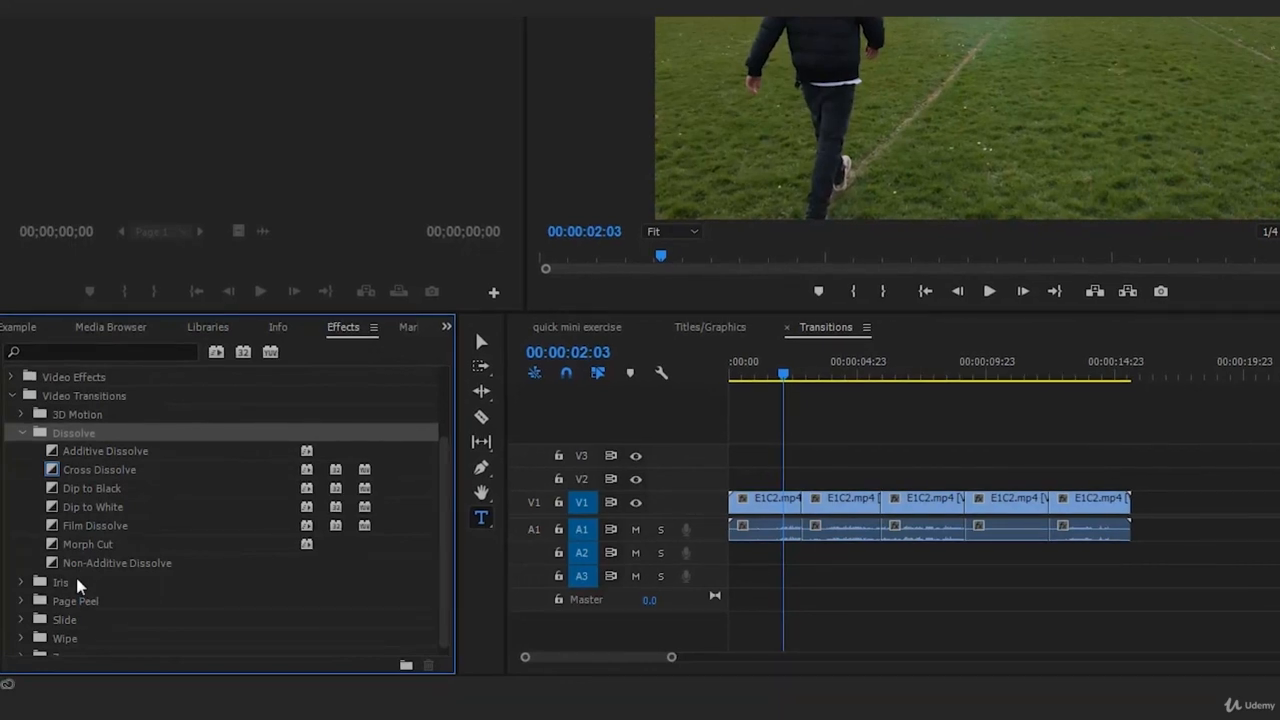
scroll(78, 585, down, 1)
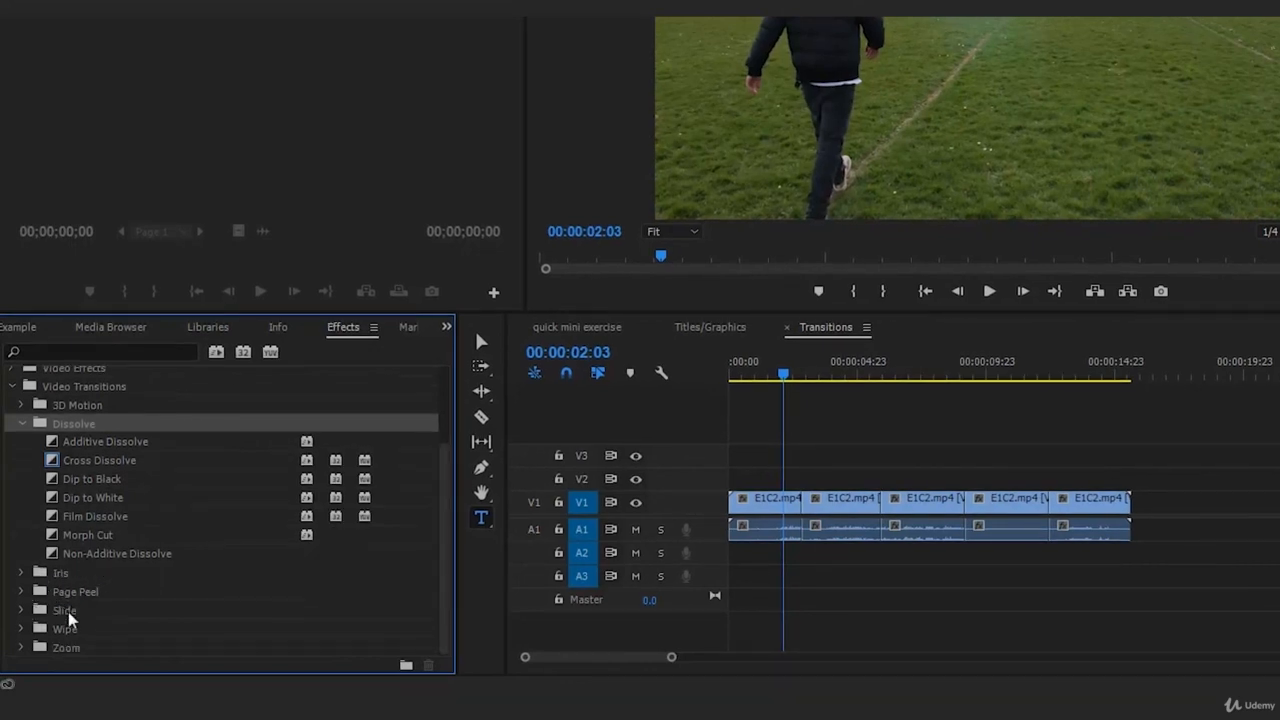
click(52, 612)
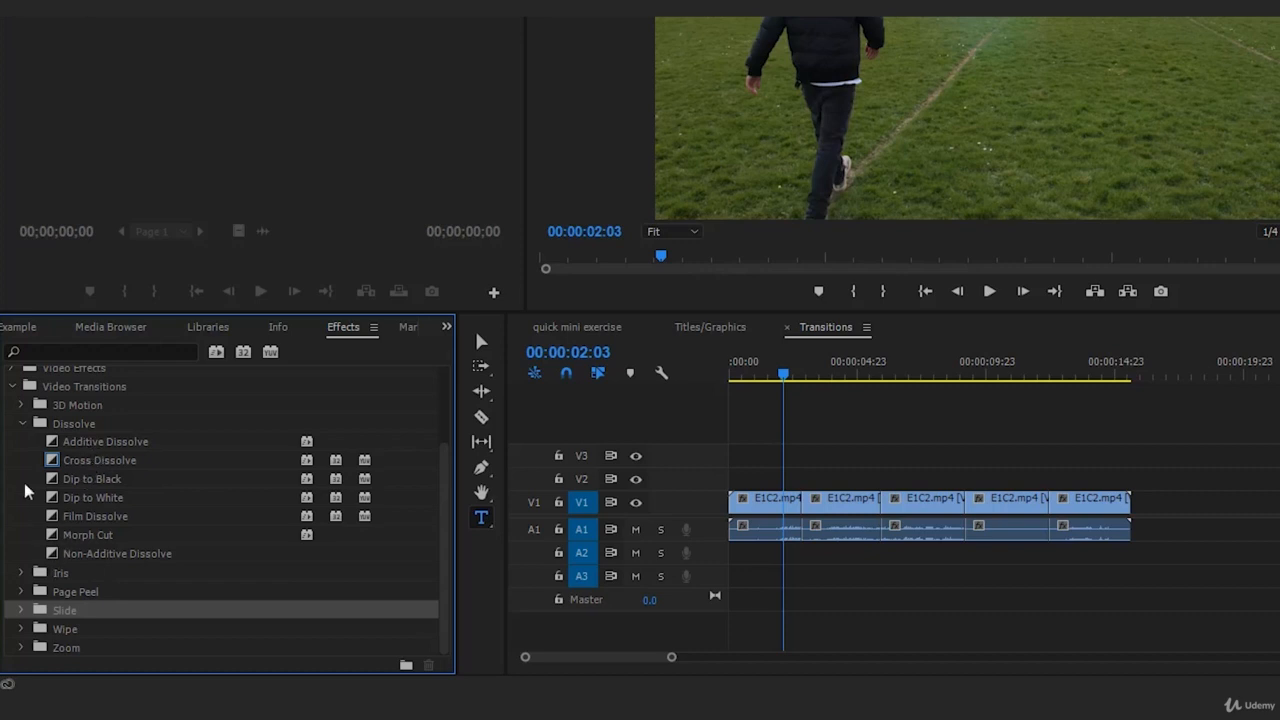
- Try the Page Turn transition from the Page Peel group at the first cut, preview it and remove it again
click(22, 591)
drag(66, 627, 812, 506)
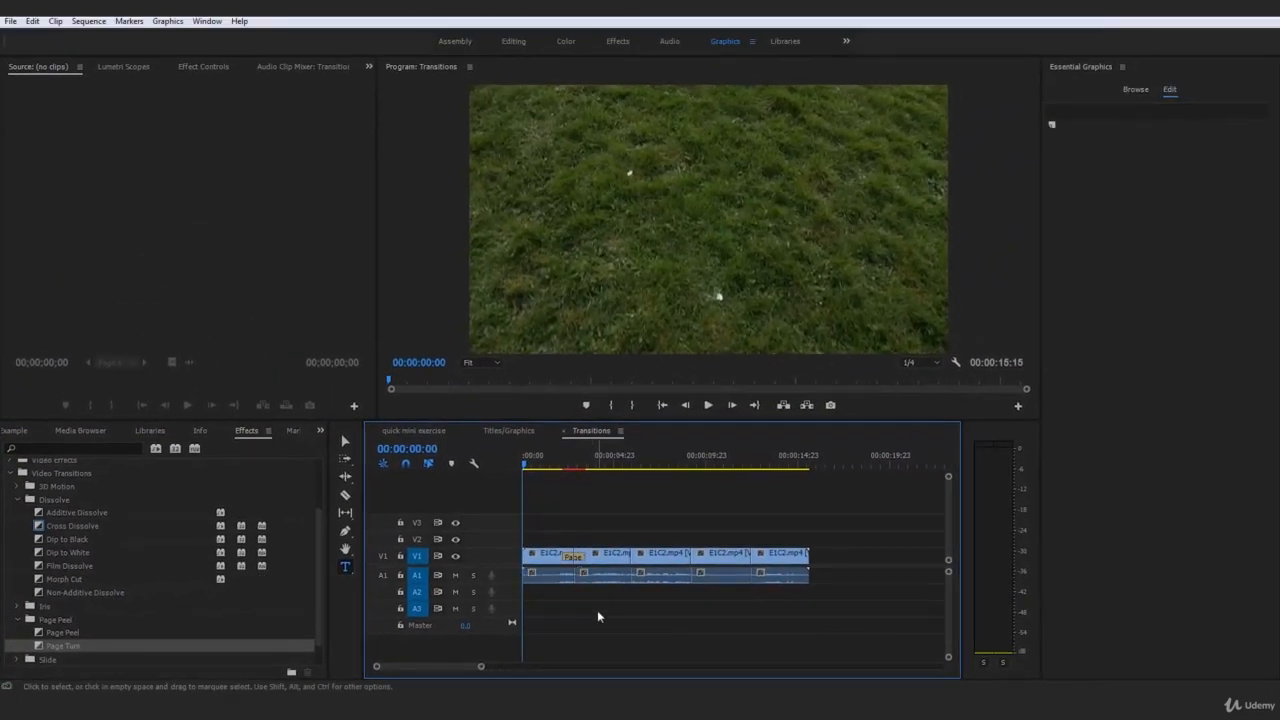
key(space)
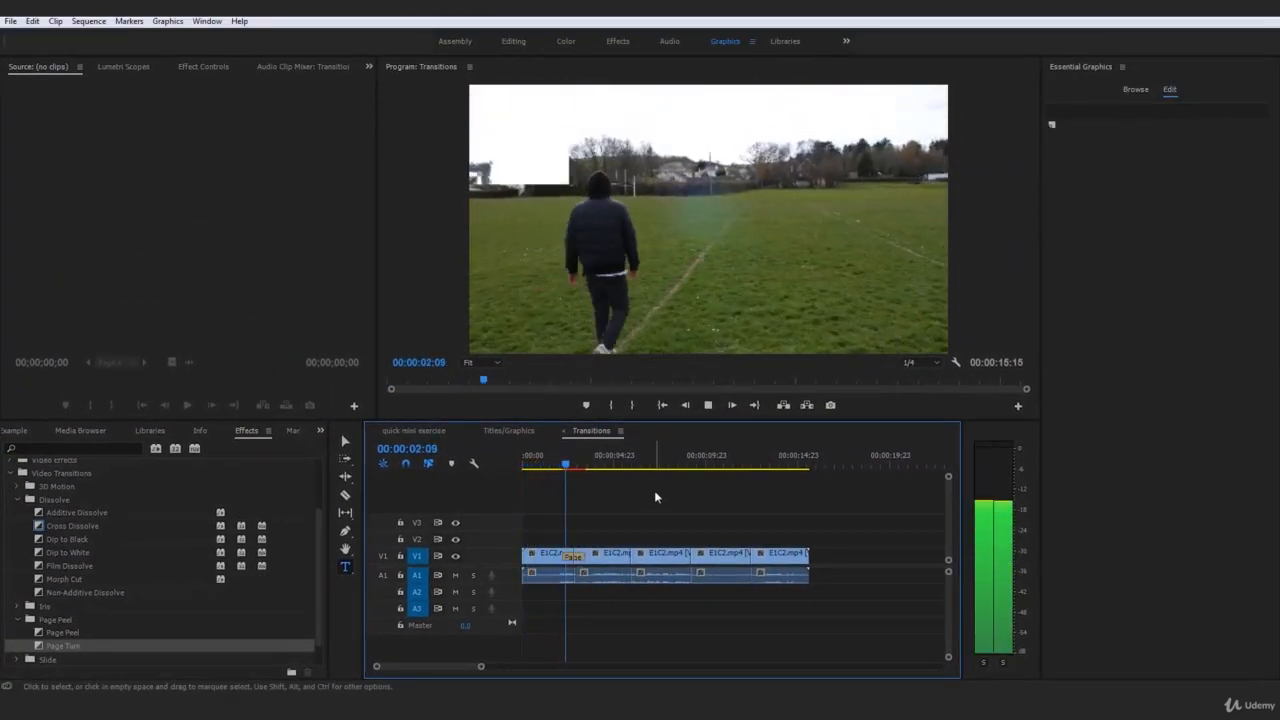
key(space)
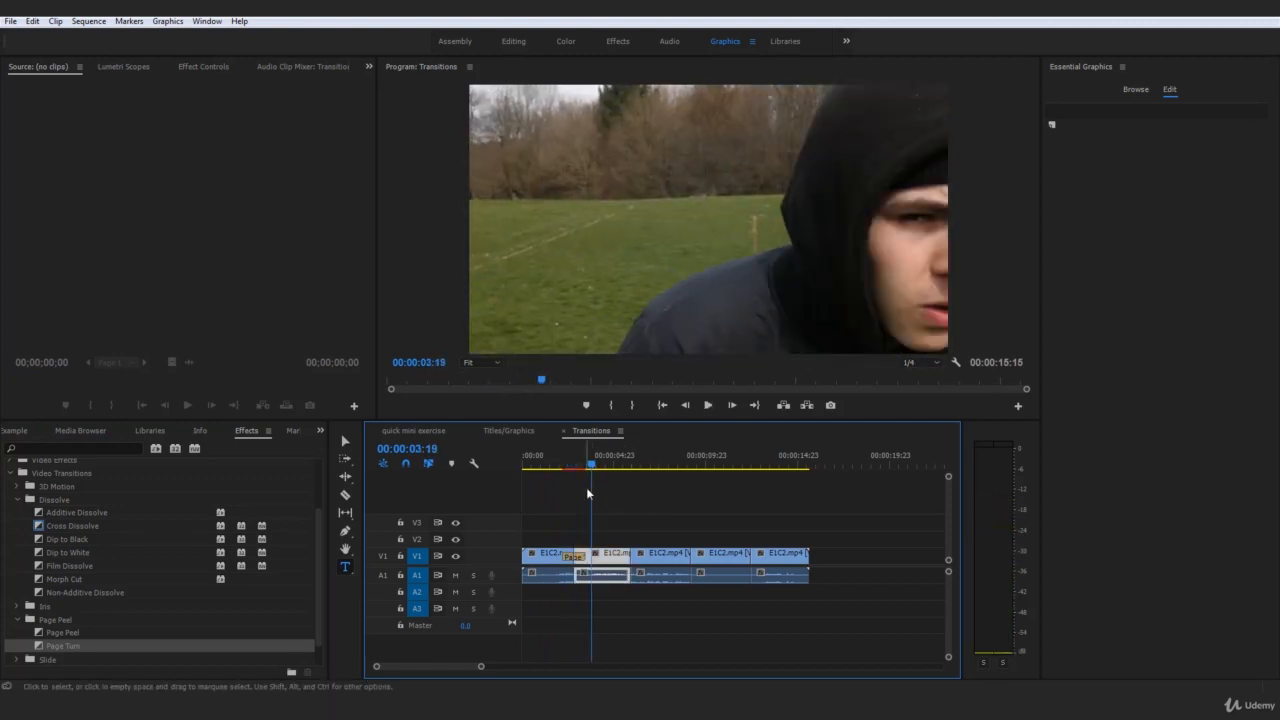
drag(586, 467, 516, 471)
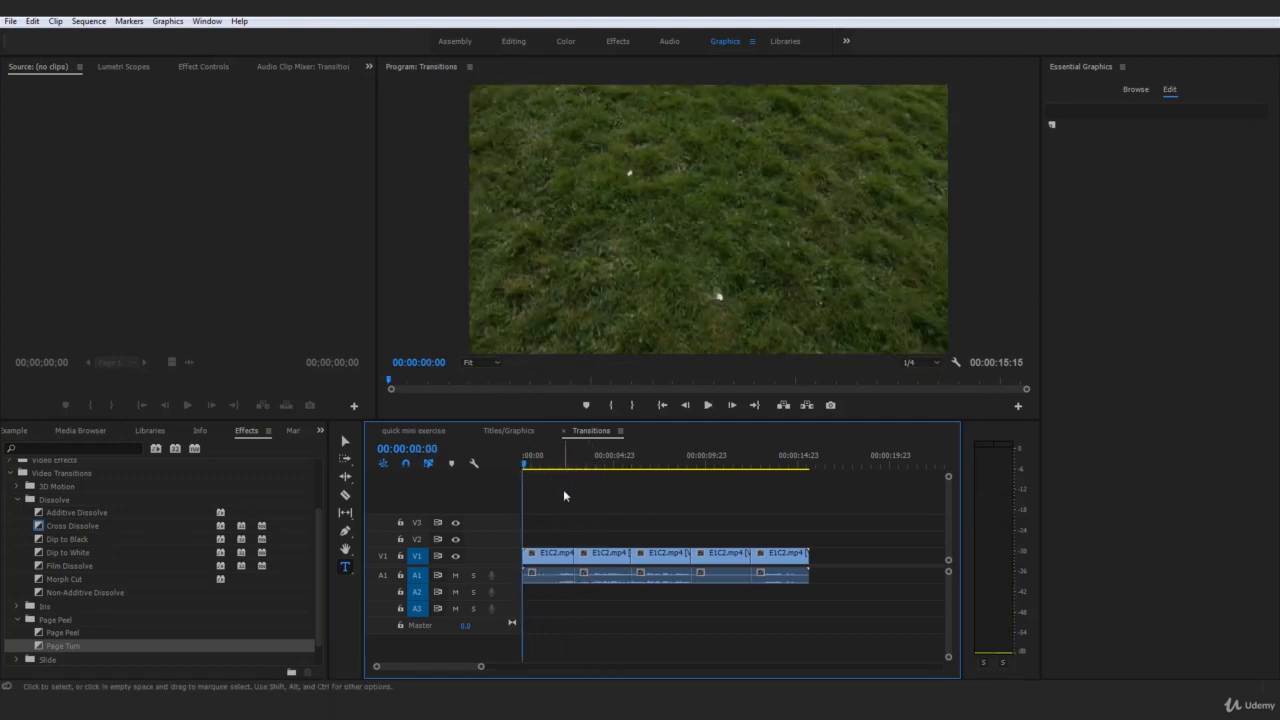
click(17, 620)
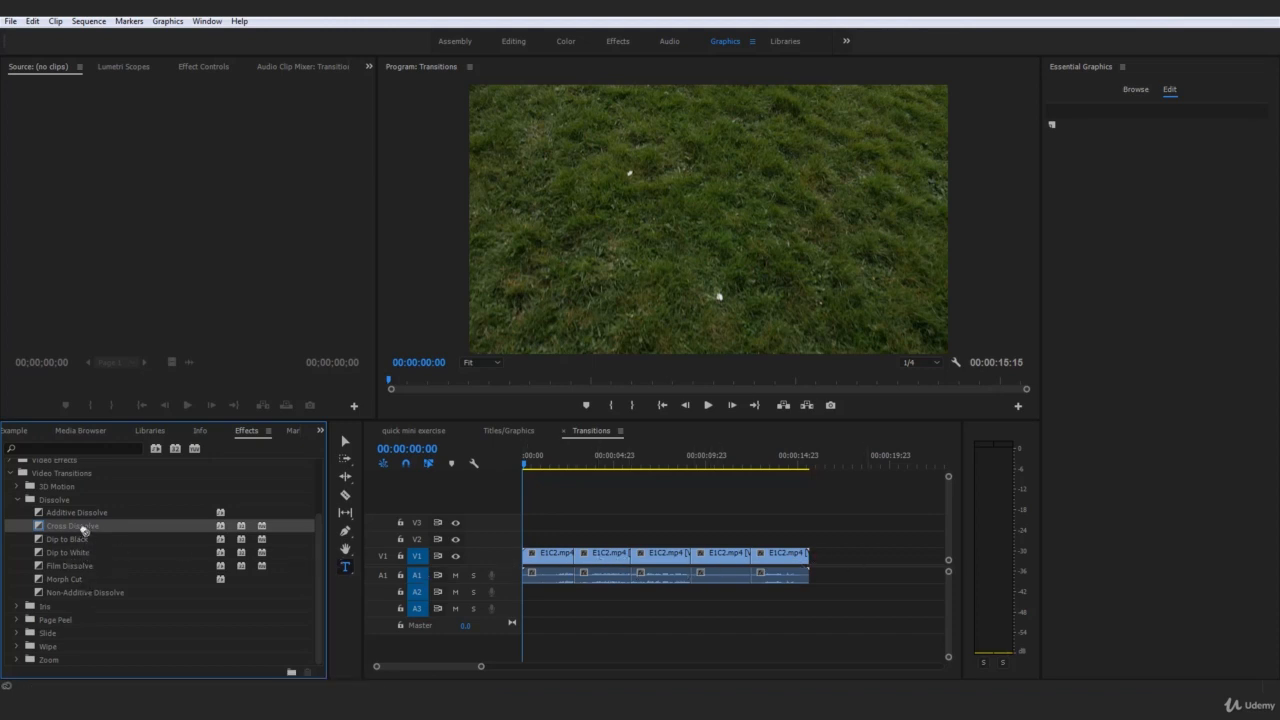
- Add a Cross Dissolve at the start of the first E1C2.mp4 segment and play back the fade-in
drag(527, 561, 528, 560)
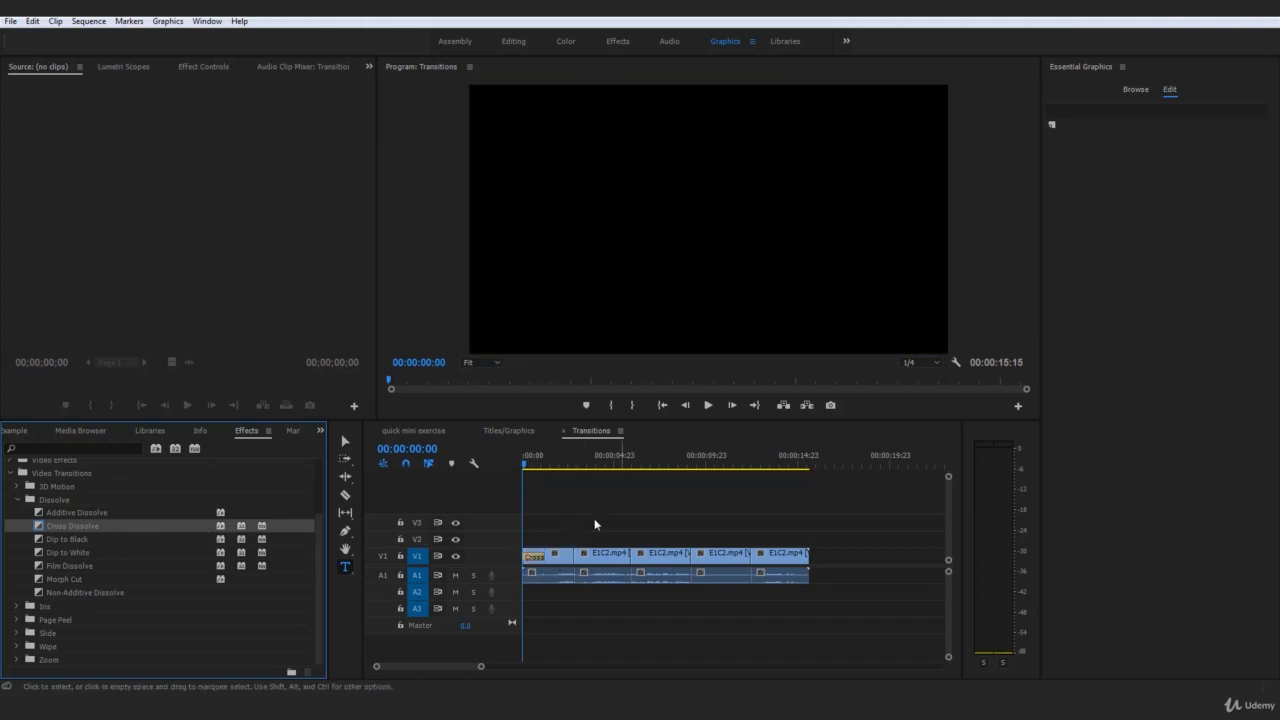
key(space)
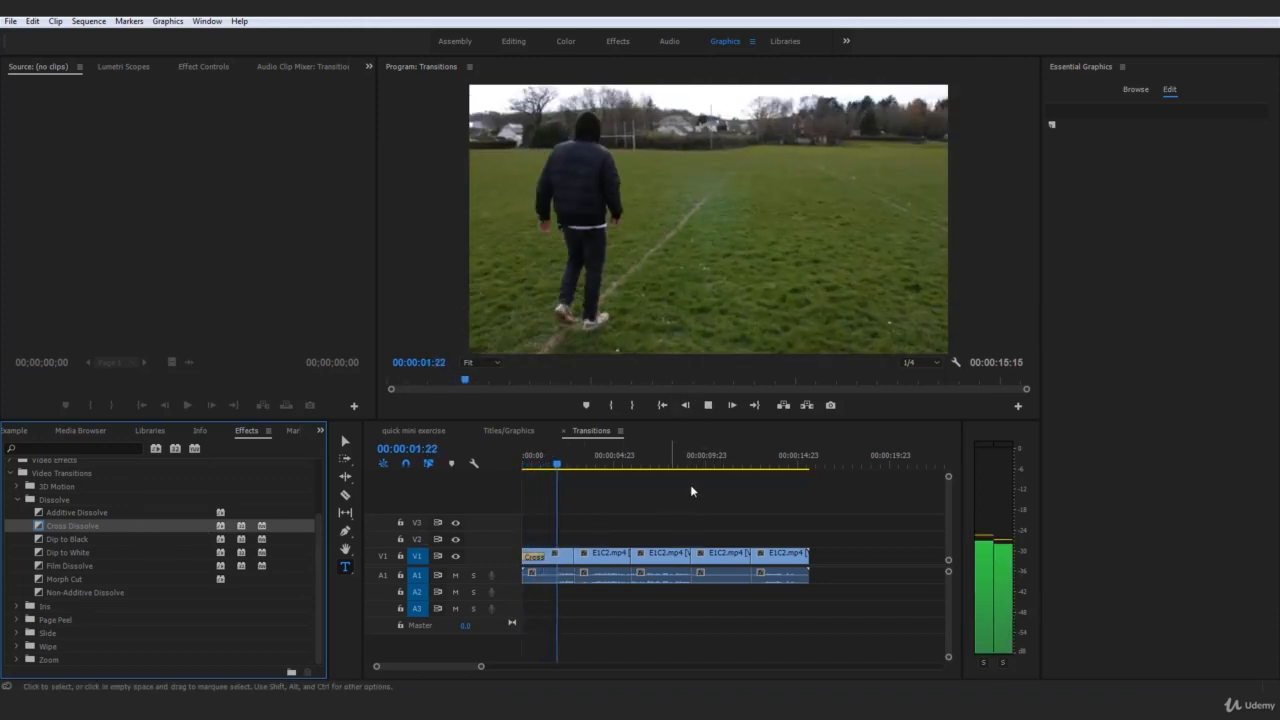
key(space)
- Add a Dip to White transition at the cut between the first and second segments and preview it from the sequence start
click(567, 471)
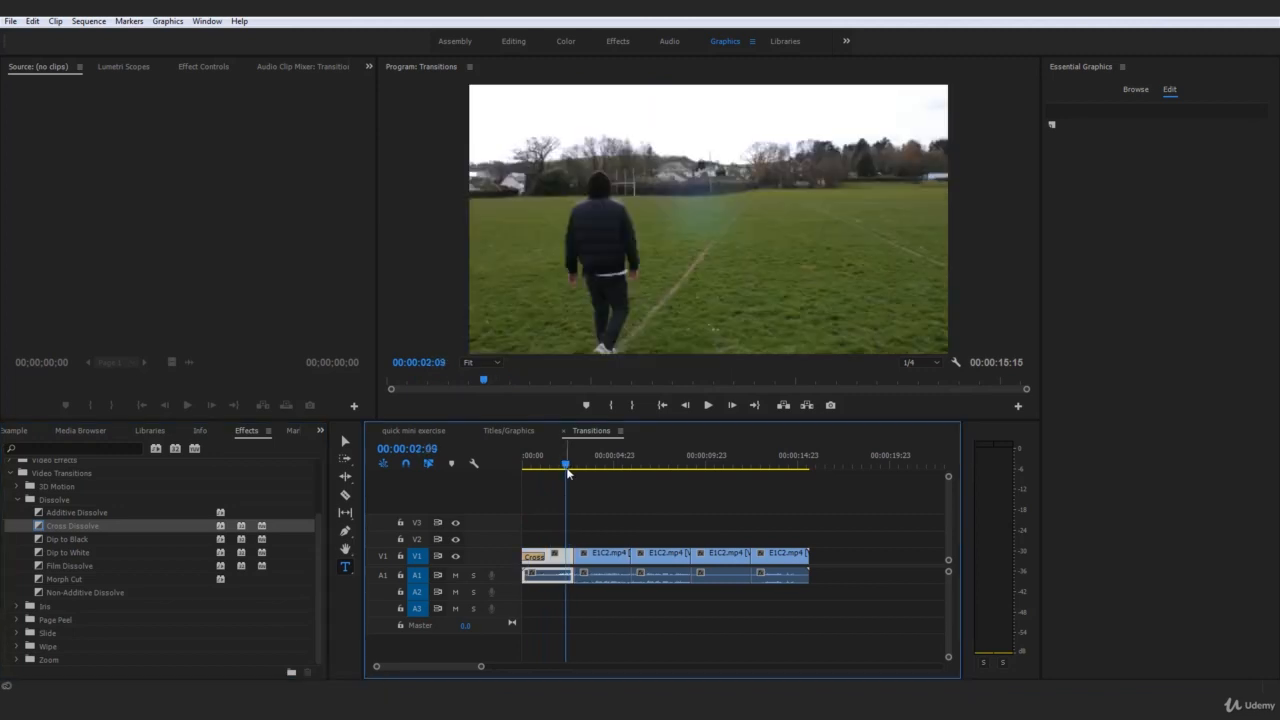
drag(57, 558, 582, 566)
drag(538, 460, 477, 472)
key(space)
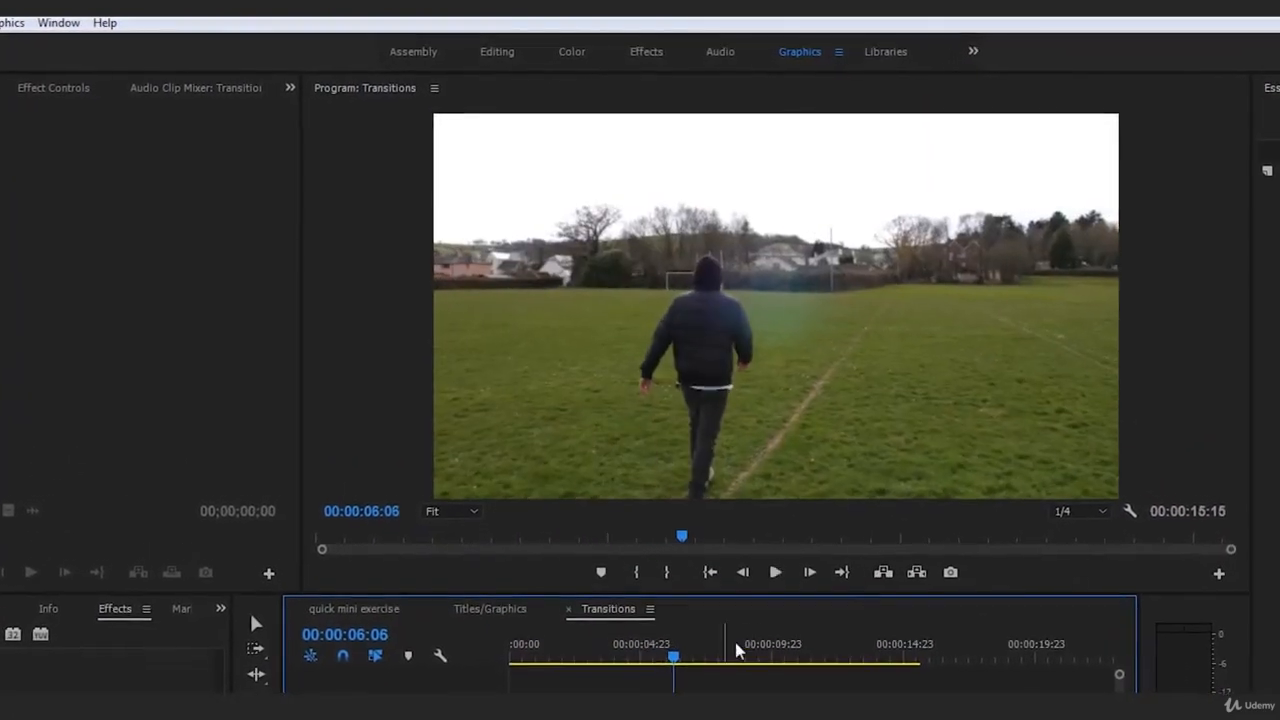
- Add an Additive Dissolve at the second cut, at 00:00:05:22, and play through the transition
drag(678, 687, 669, 687)
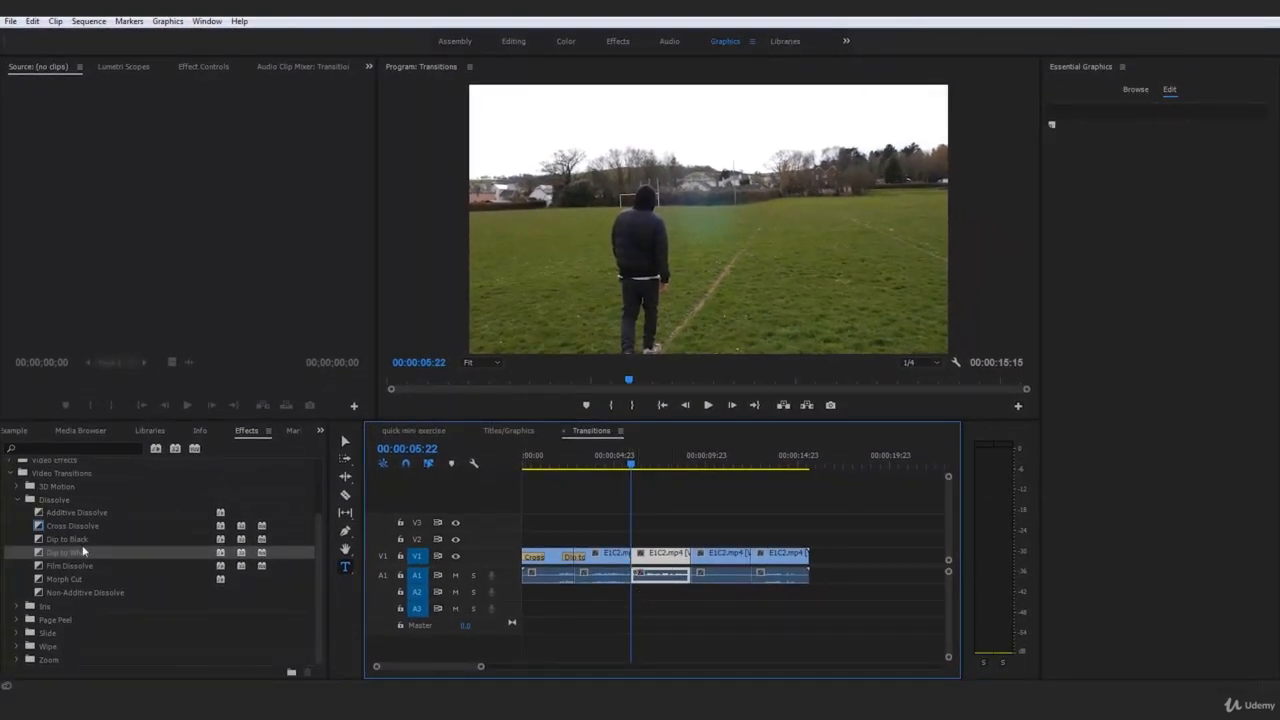
drag(70, 512, 637, 561)
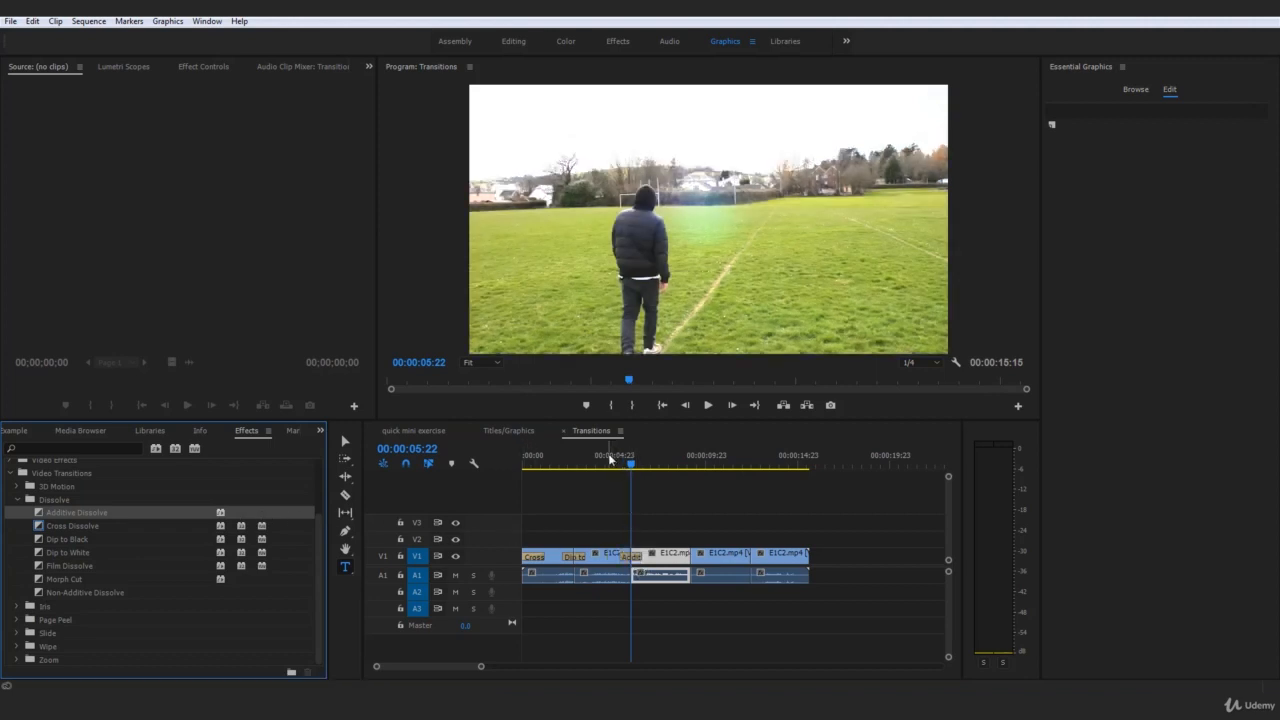
key(space)
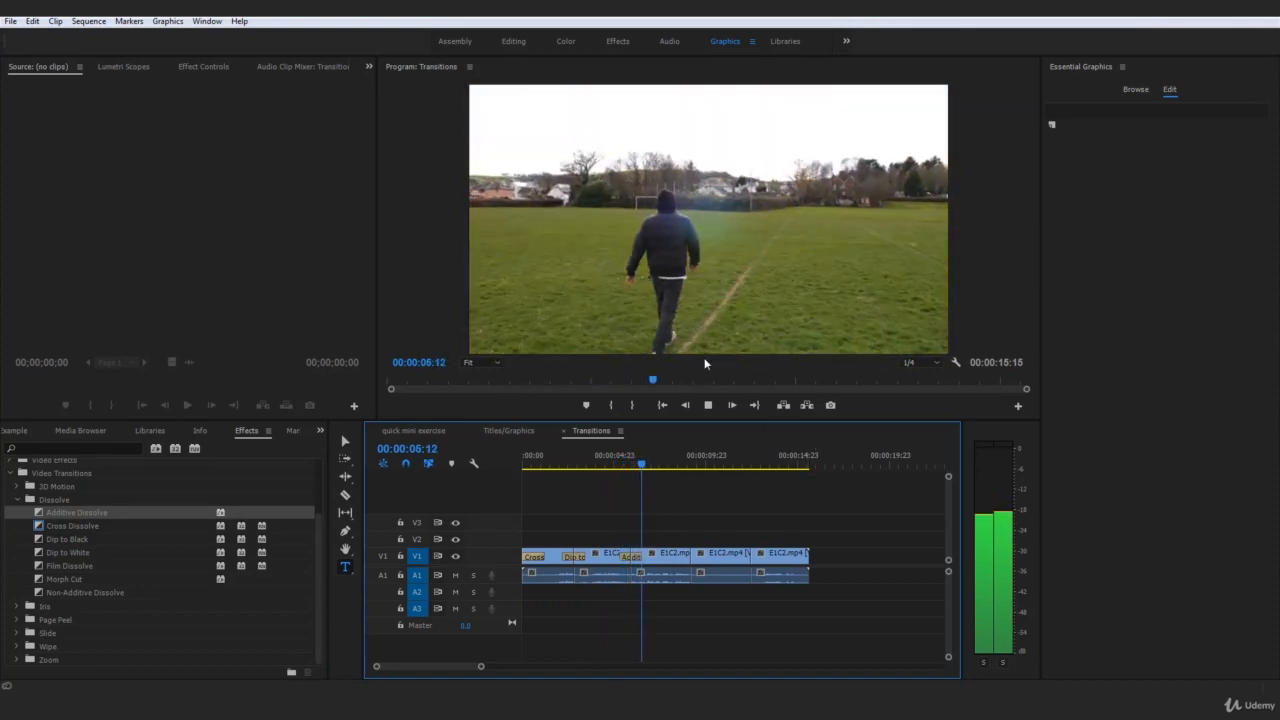
mouse_move(644, 463)
mouse_down()
mouse_move(537, 472)
mouse_move(640, 478)
mouse_up()
key(space)
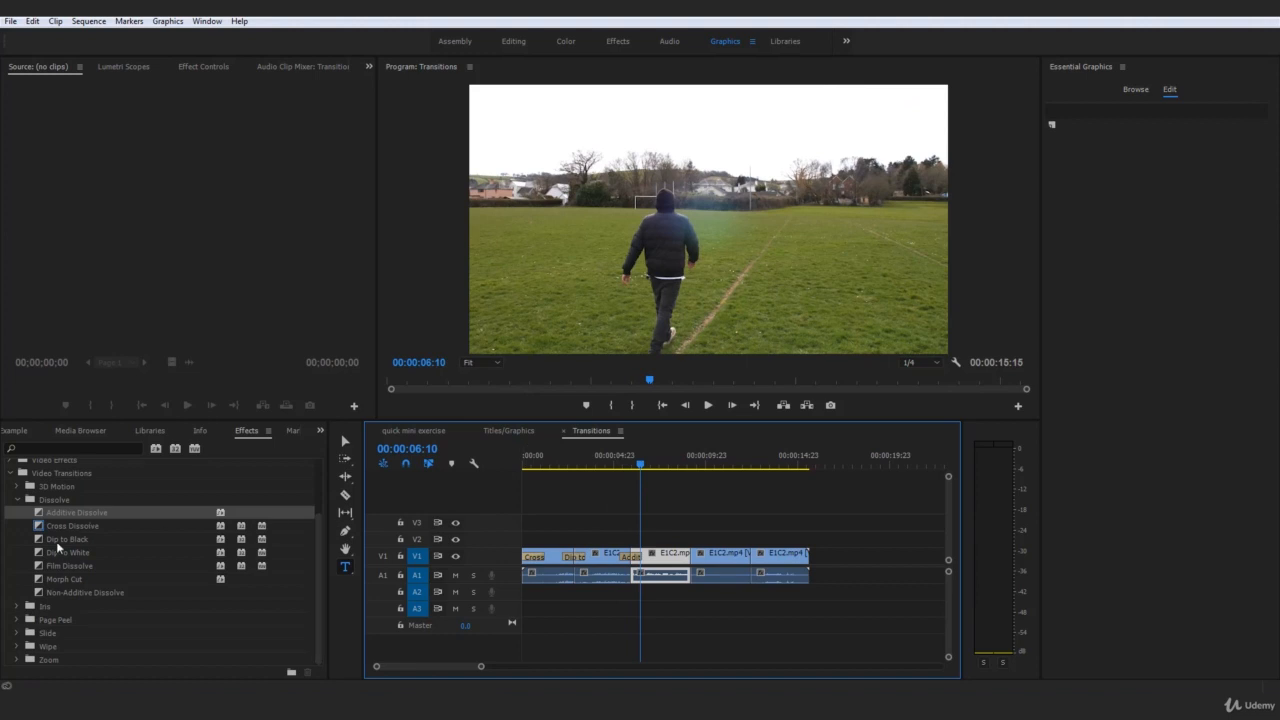
- Add a Dip to White transition at the cut between the third and fourth segments and scrub through it
click(72, 554)
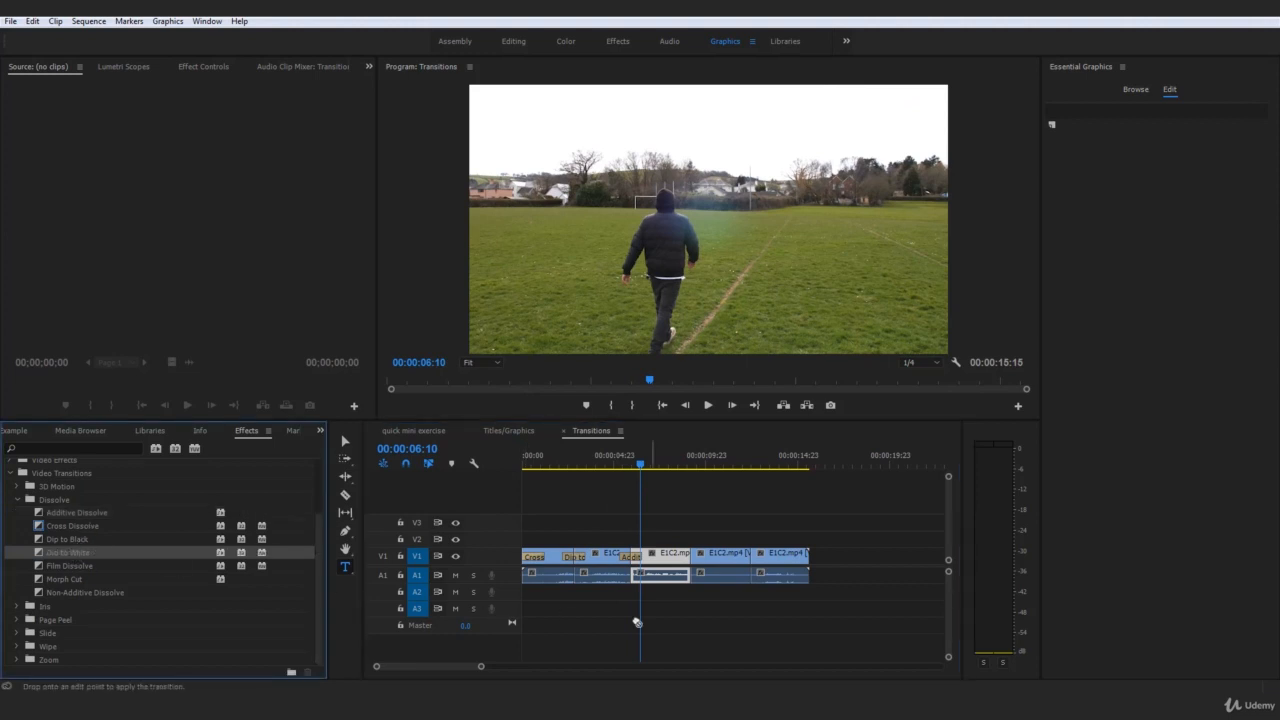
click(670, 475)
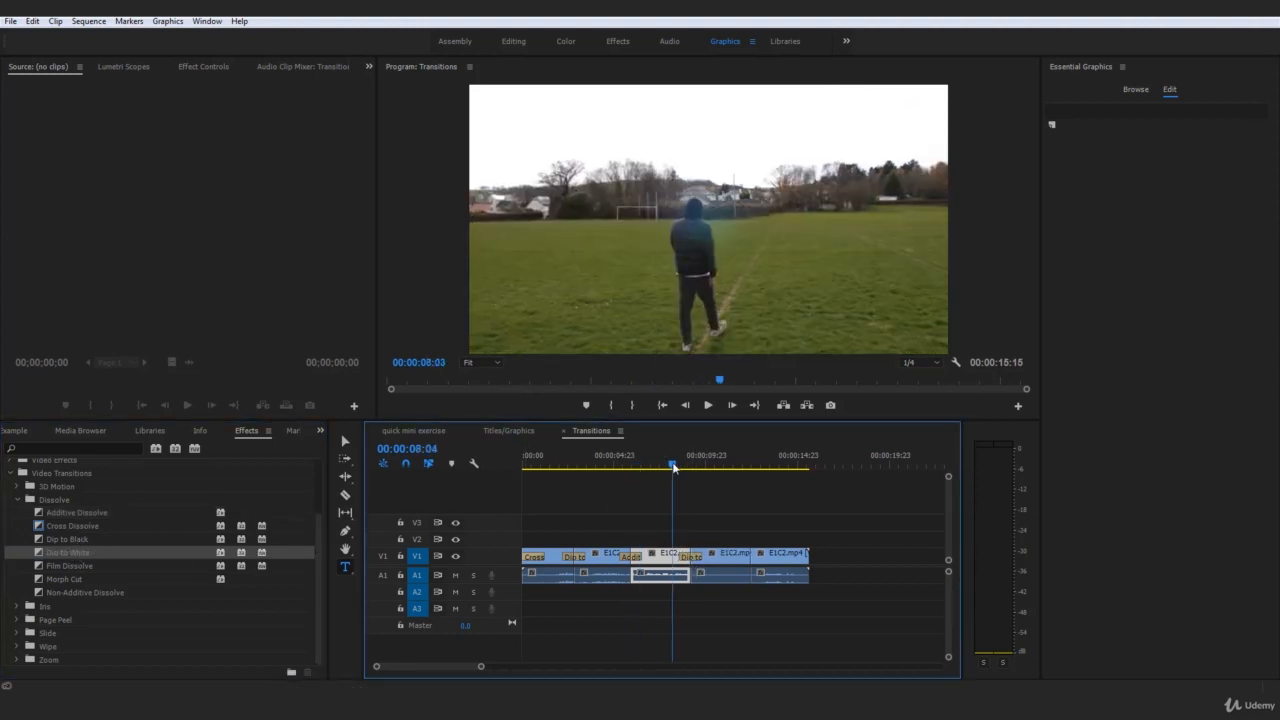
drag(674, 467, 739, 484)
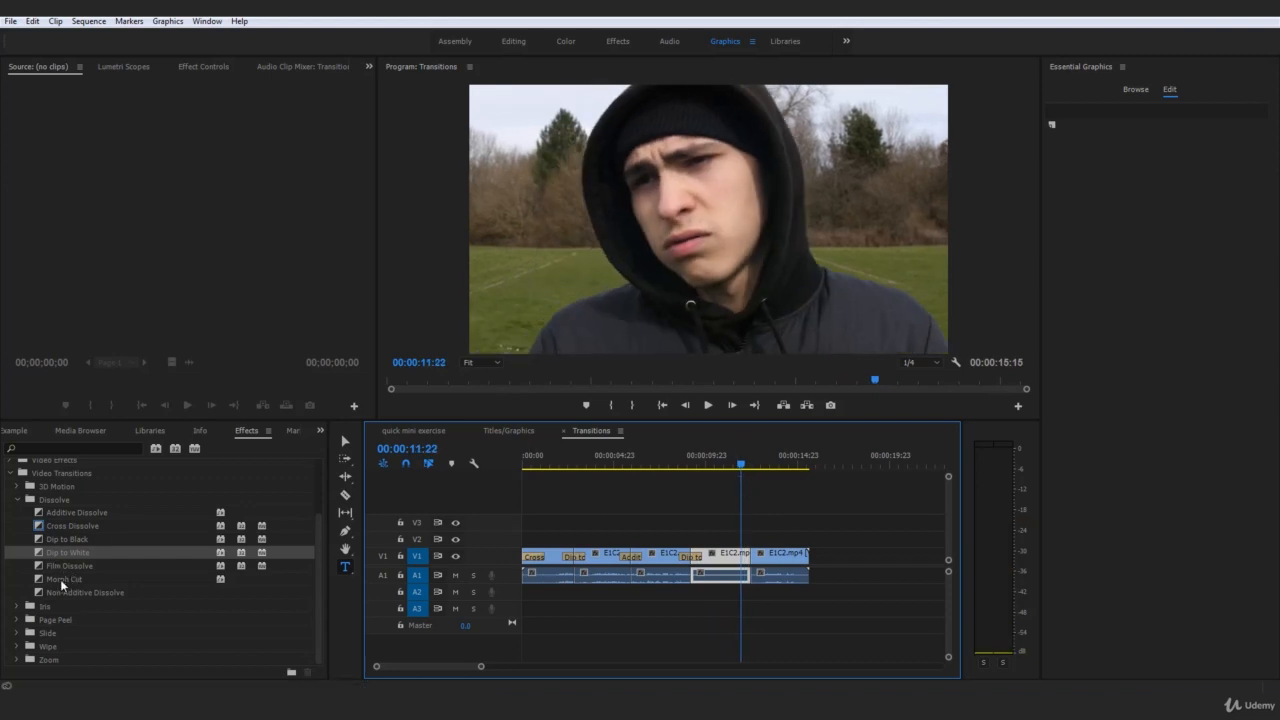
- Add an Additive Dissolve at the fourth cut and a Cross Dissolve at the end of the last segment
drag(82, 510, 752, 556)
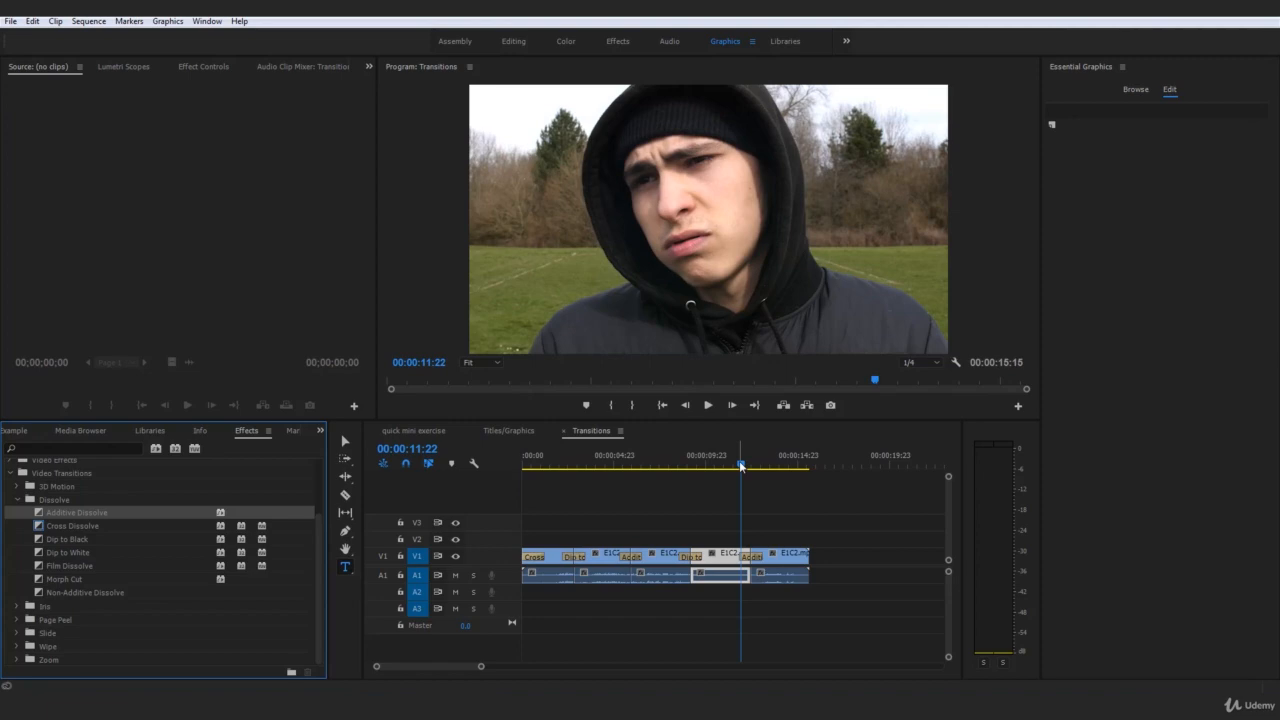
drag(740, 466, 779, 478)
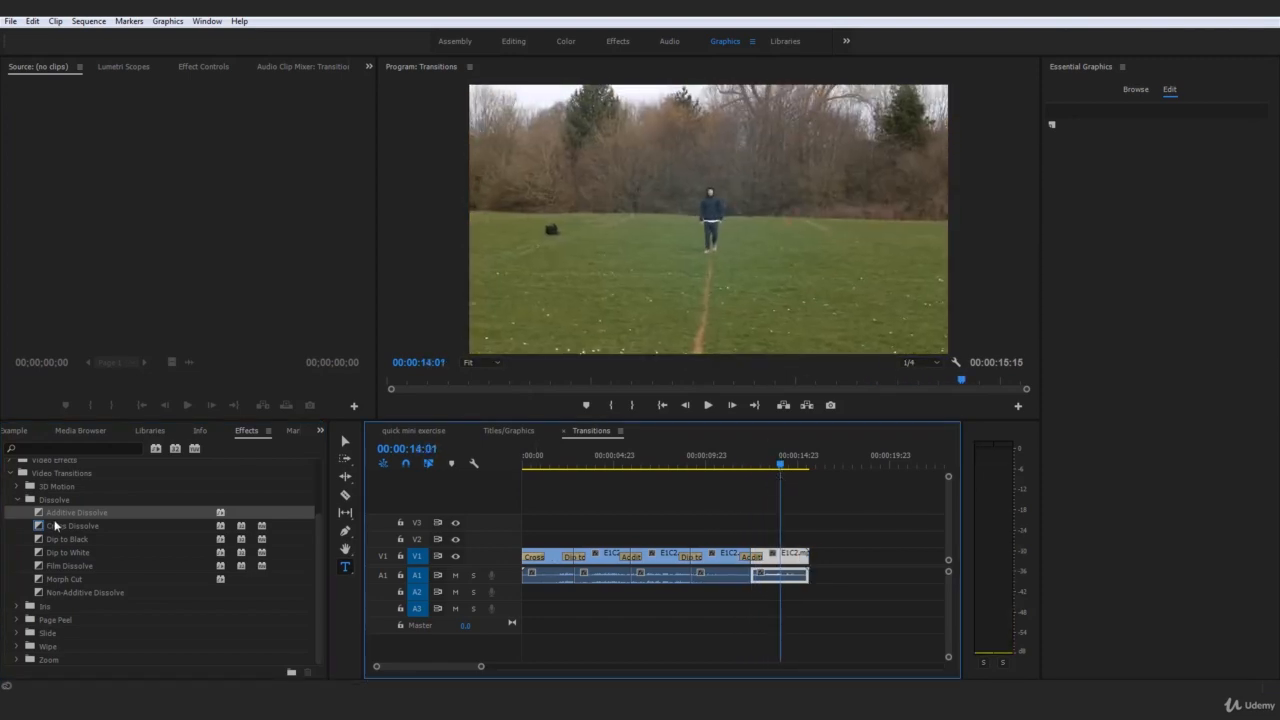
click(89, 528)
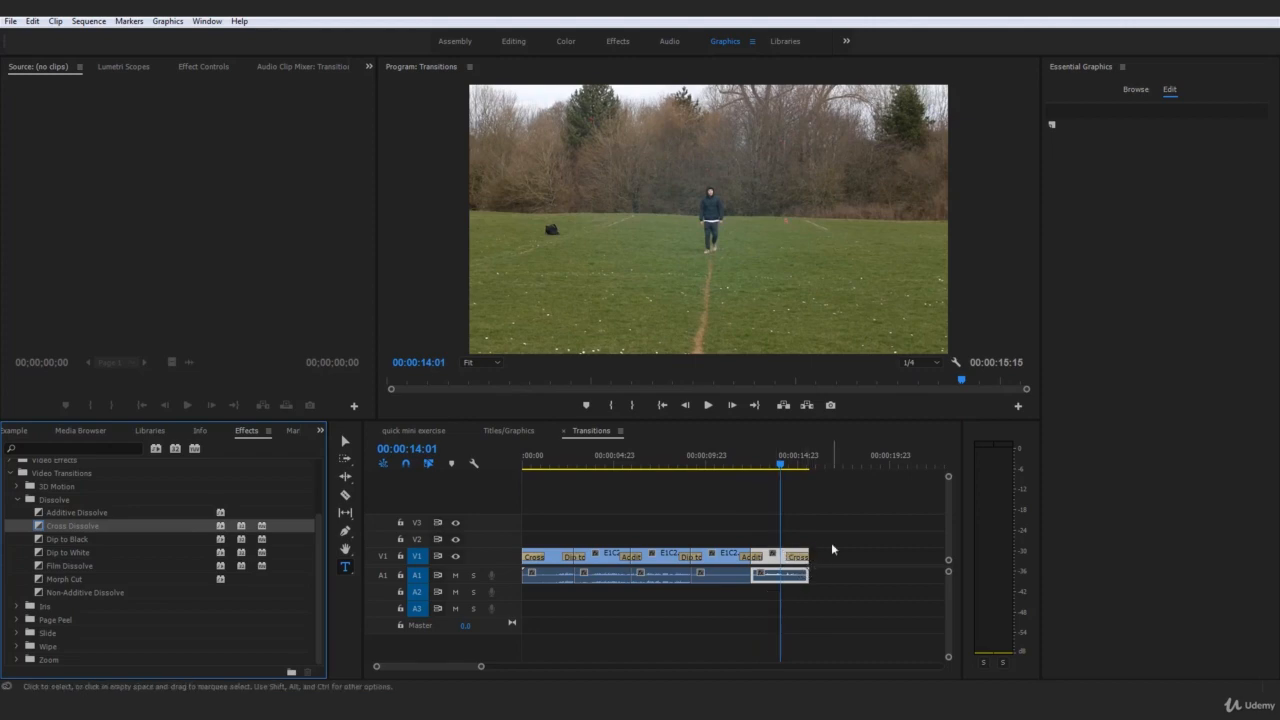
- Return to the start of the Transitions sequence and render it from In to Out
drag(787, 470, 509, 468)
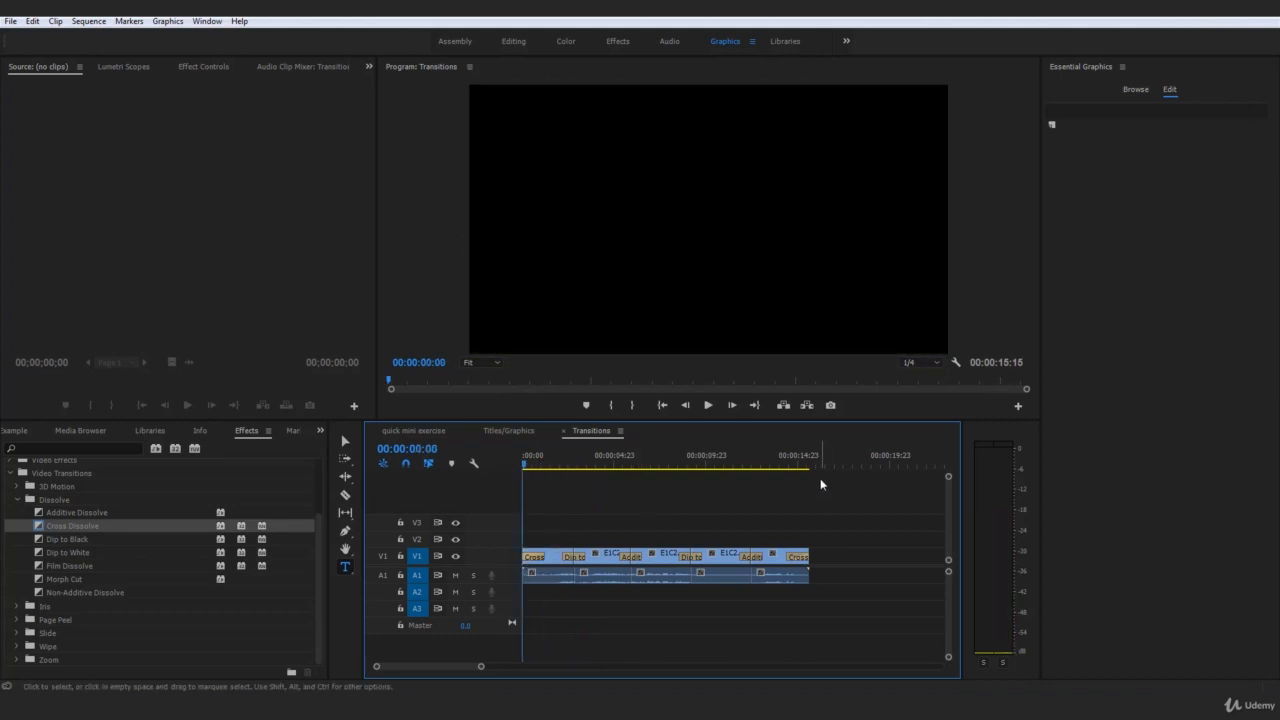
click(86, 21)
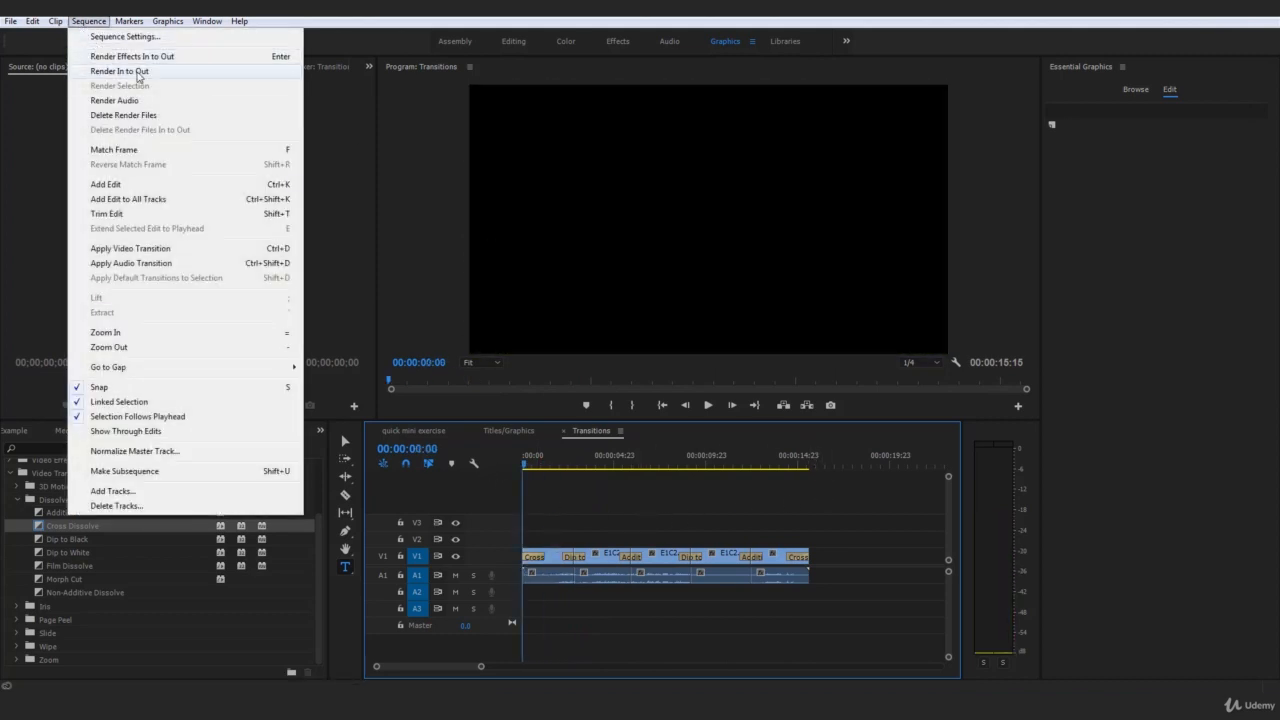
click(138, 72)
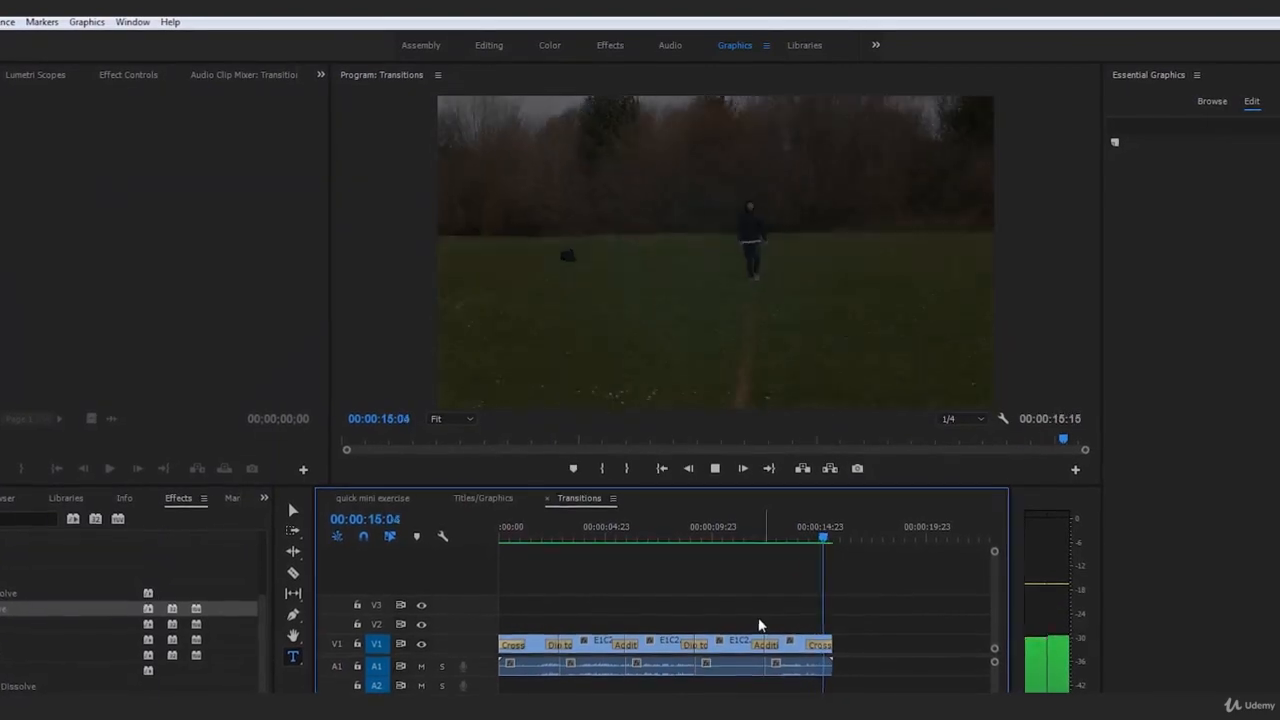
- Play the rendered sequence from the start to review all the transitions between the shots
drag(834, 539, 361, 552)
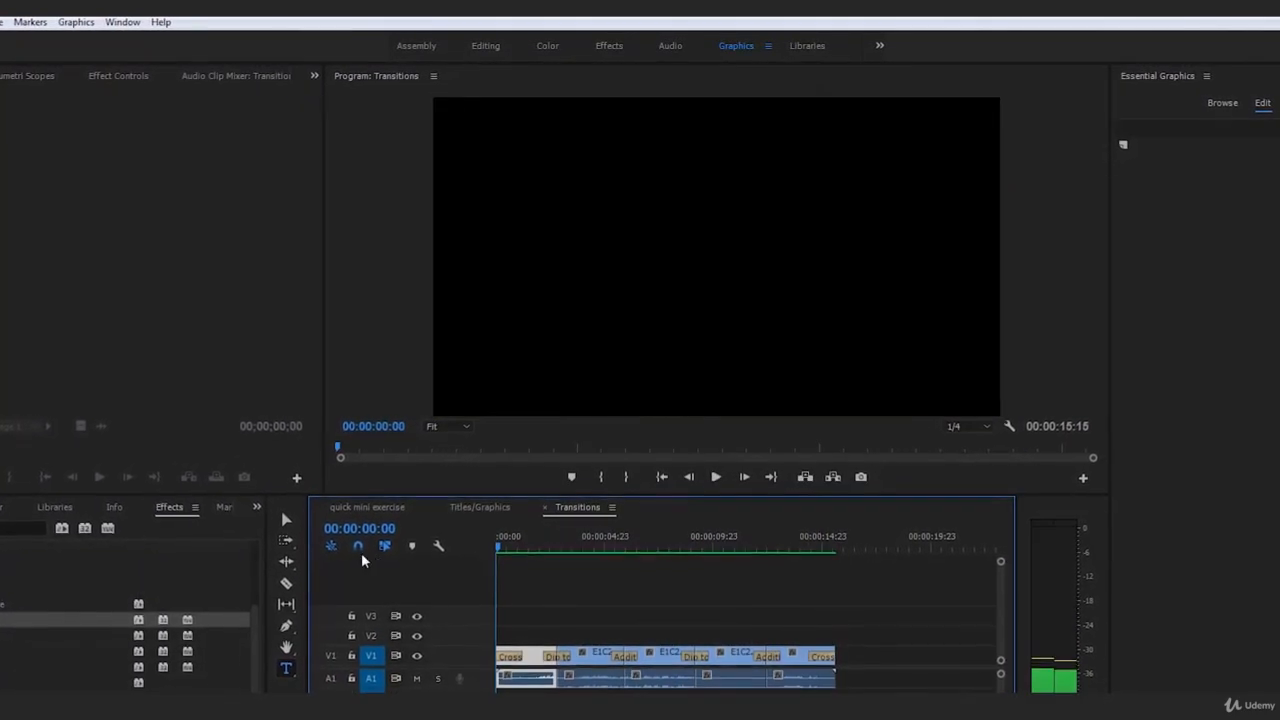
click(598, 574)
key(space)
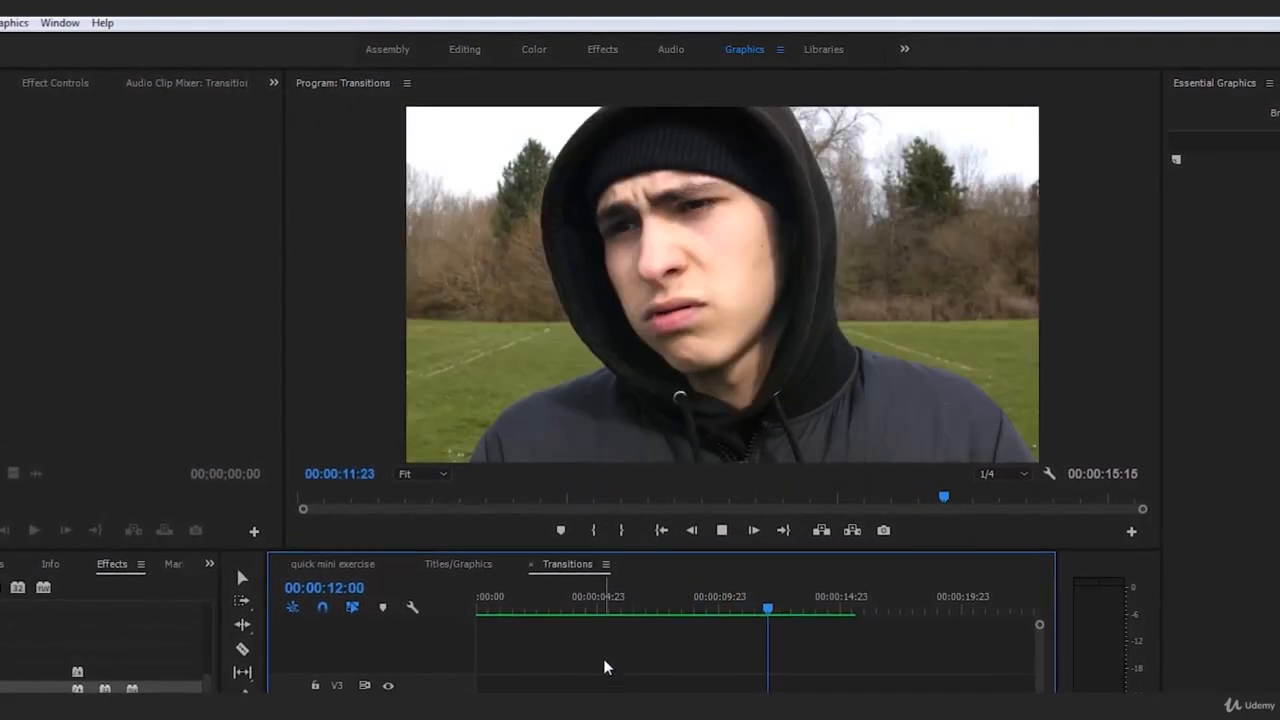
key(minus)
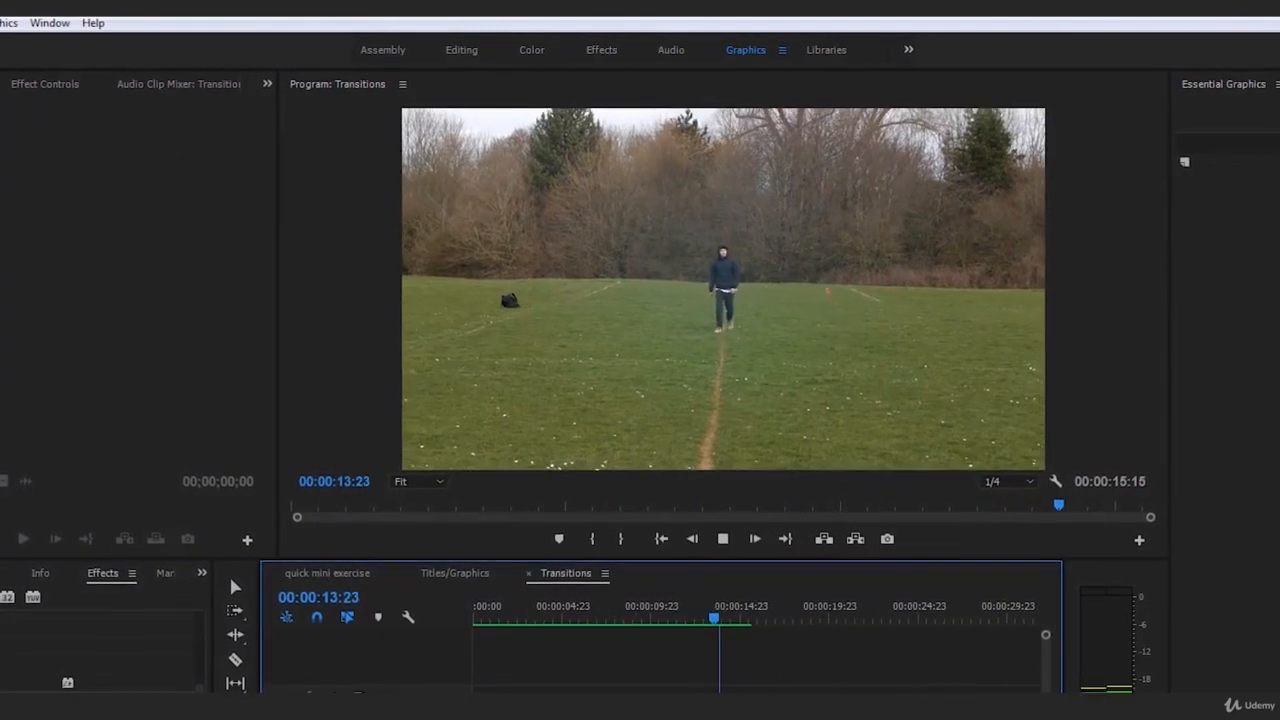
key(minus)
drag(683, 618, 349, 629)
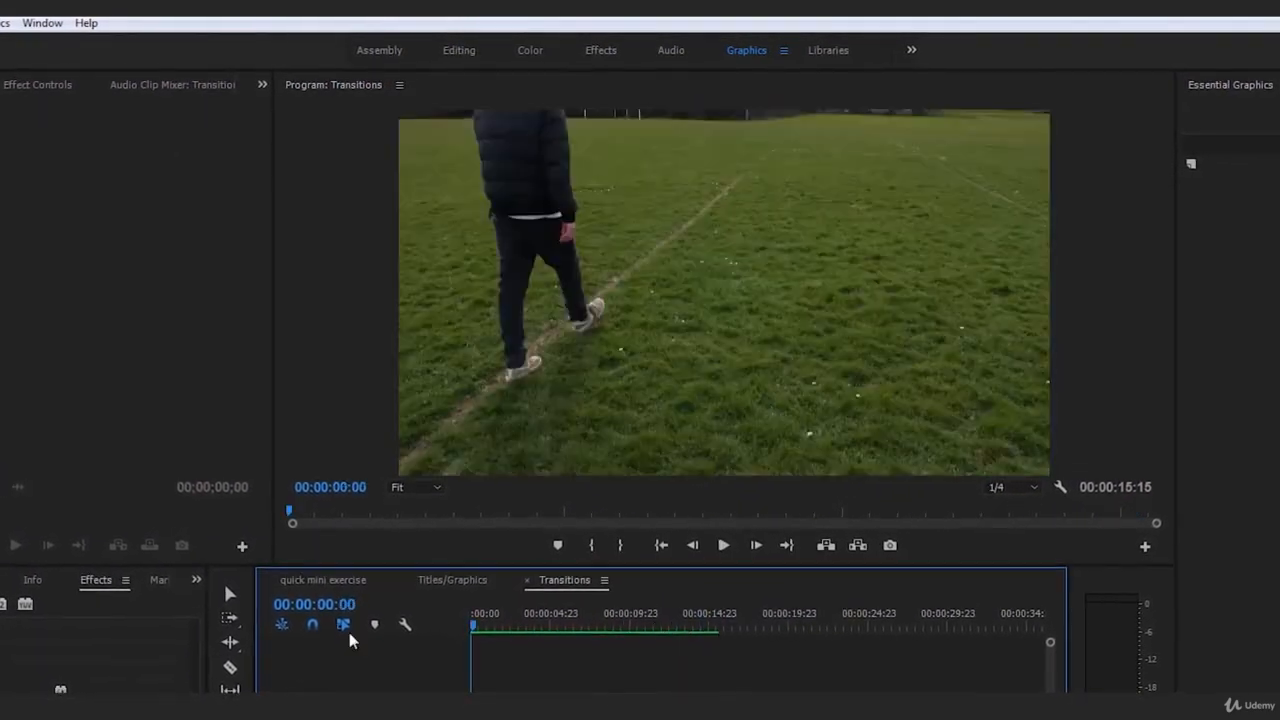
key(space)
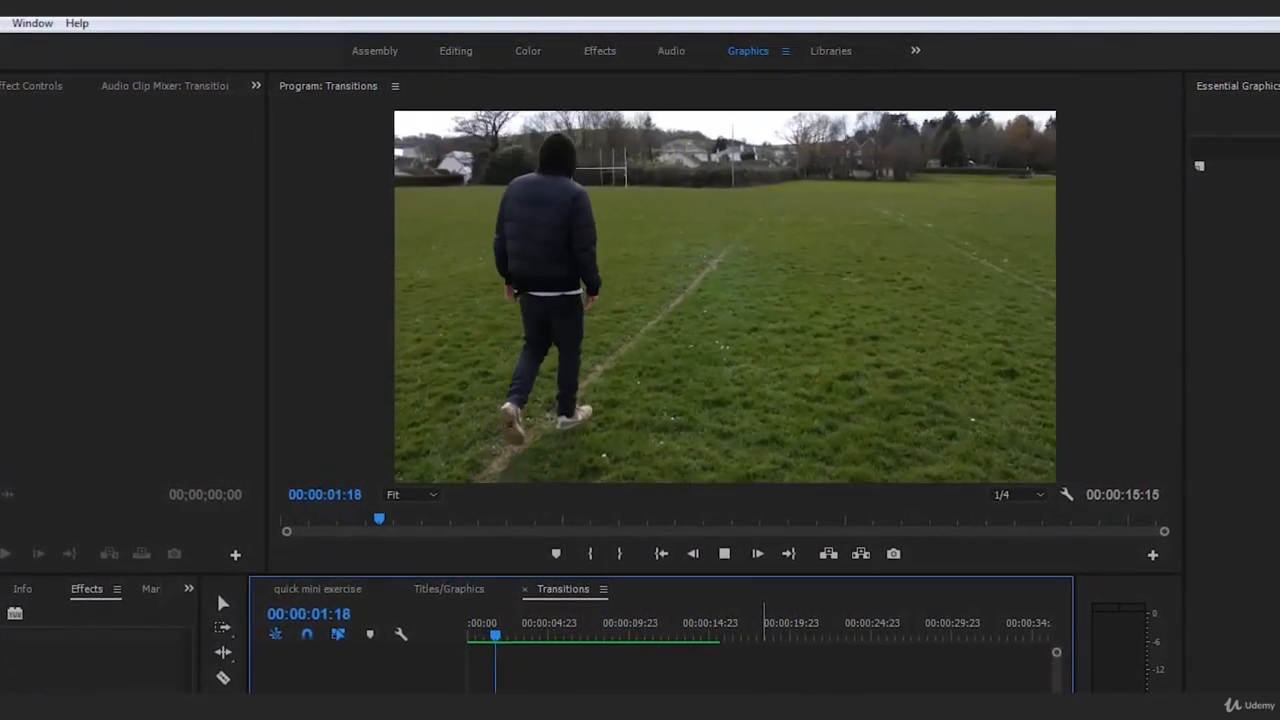